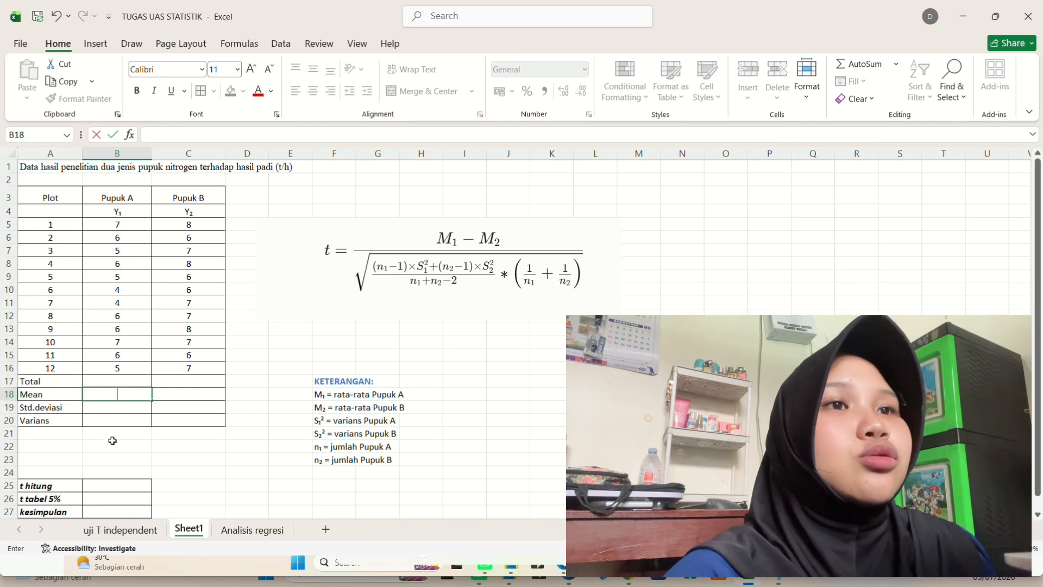
- Compute Pupuk A's total with =SUM(B5:B16) in the Total row, then fill the formula across to Pupuk B
click(118, 382)
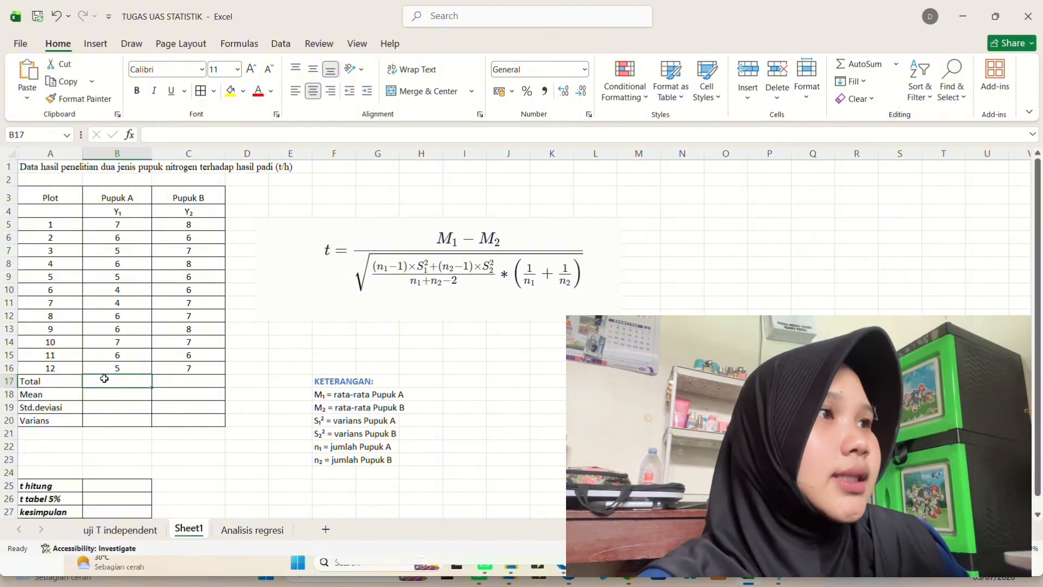
text(=)
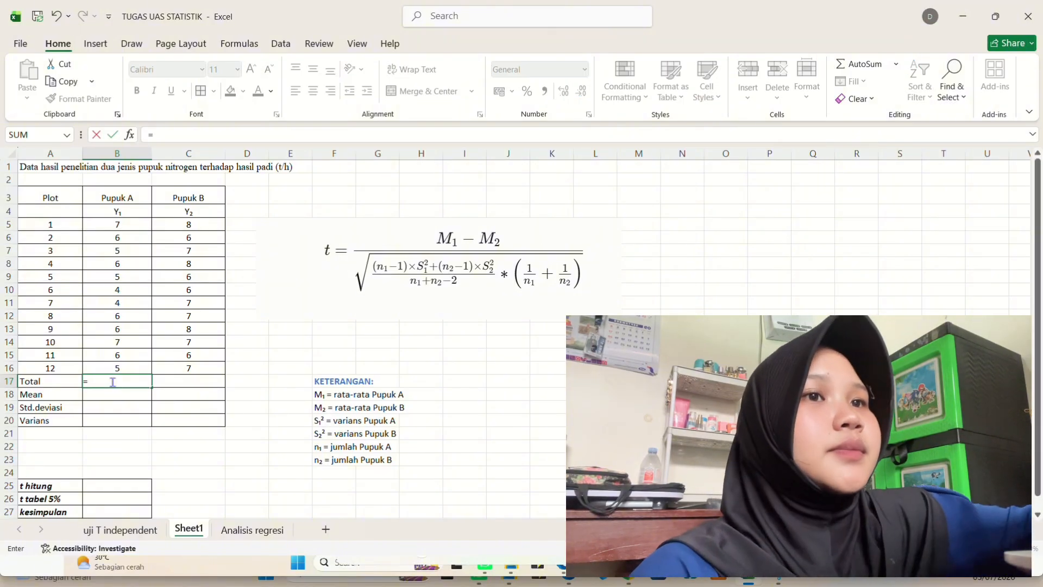
text(SUM)
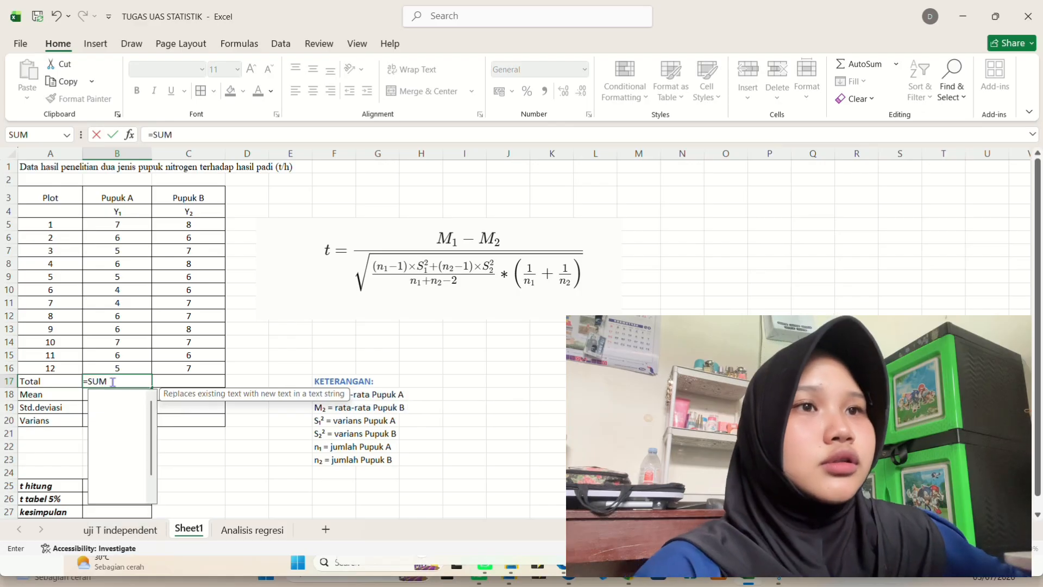
text(()
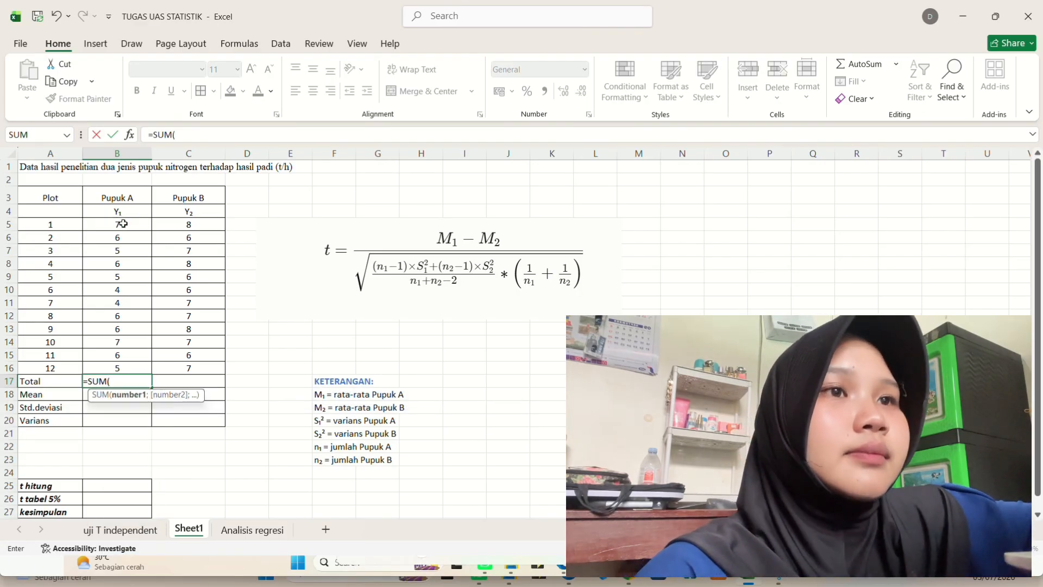
drag(120, 218, 124, 368)
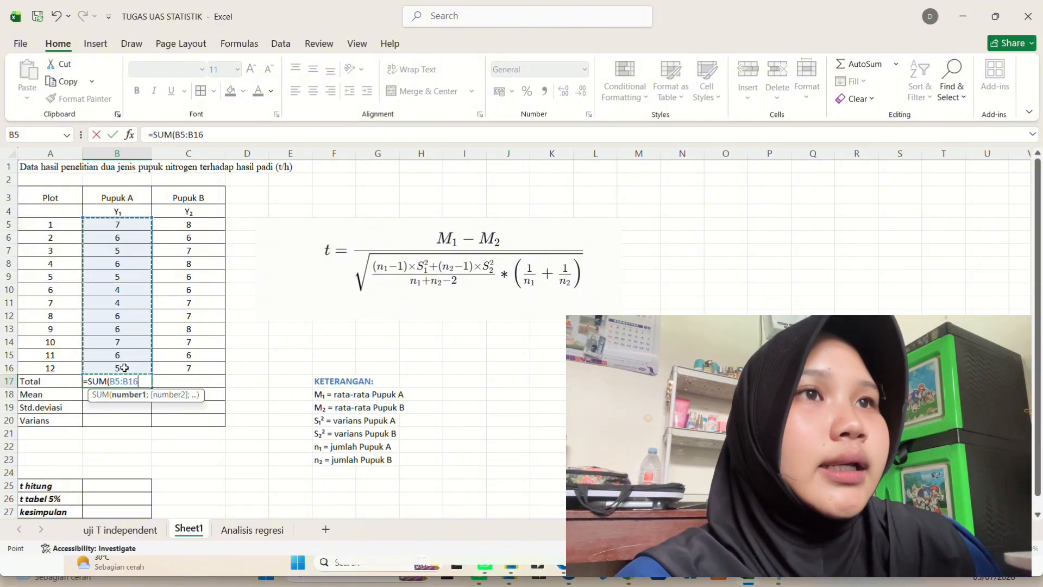
key(Return)
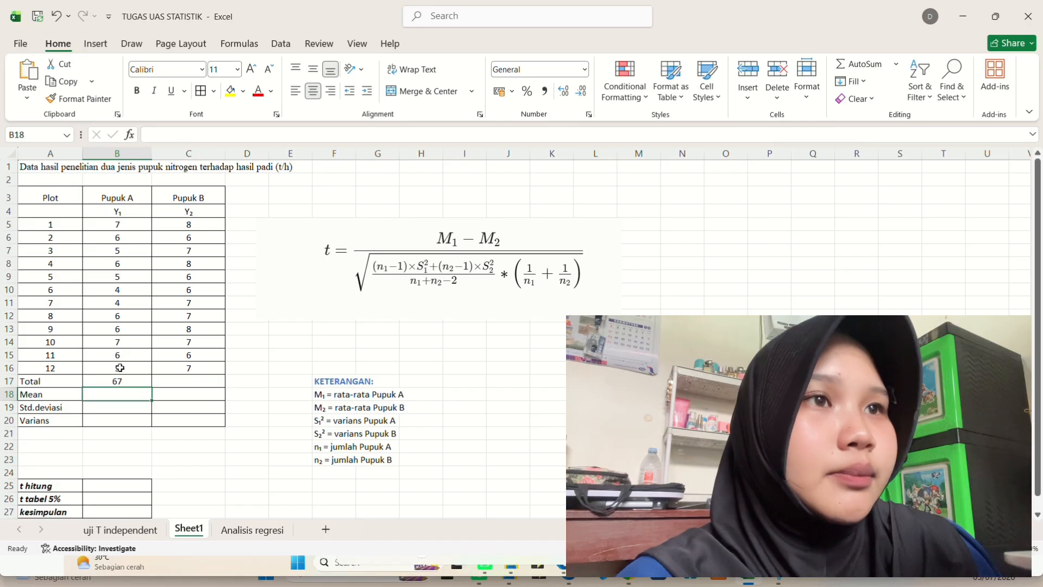
click(130, 381)
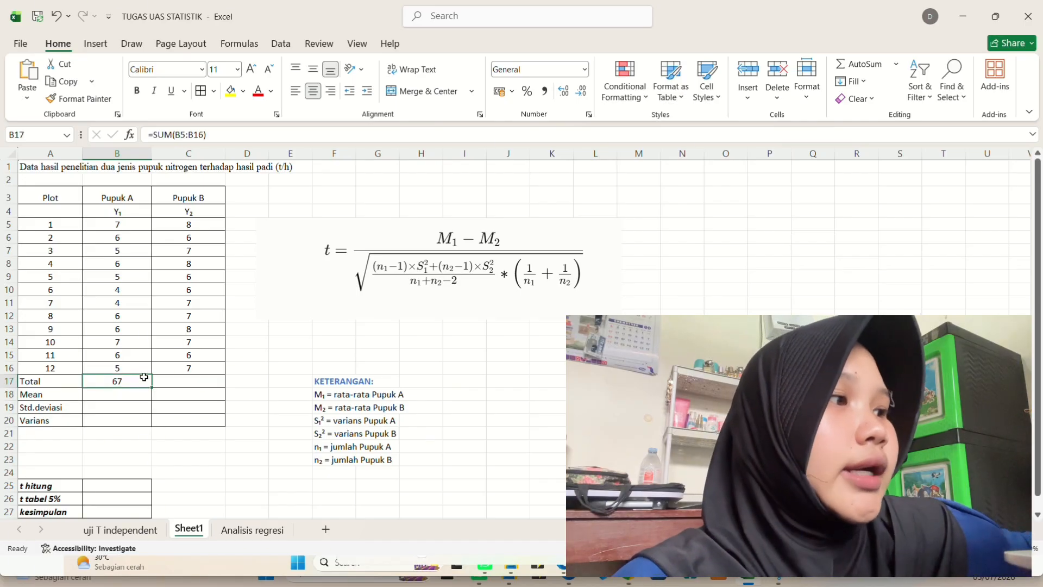
drag(152, 385, 217, 389)
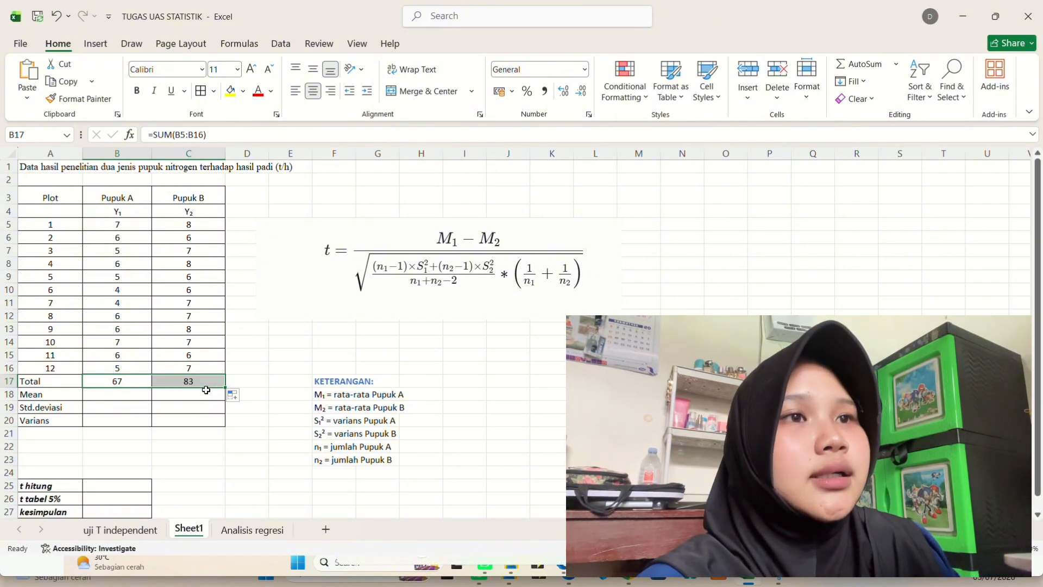
- Calculate Pupuk A's mean as =B17/12 in the Mean row and fill it across to Pupuk B
click(114, 392)
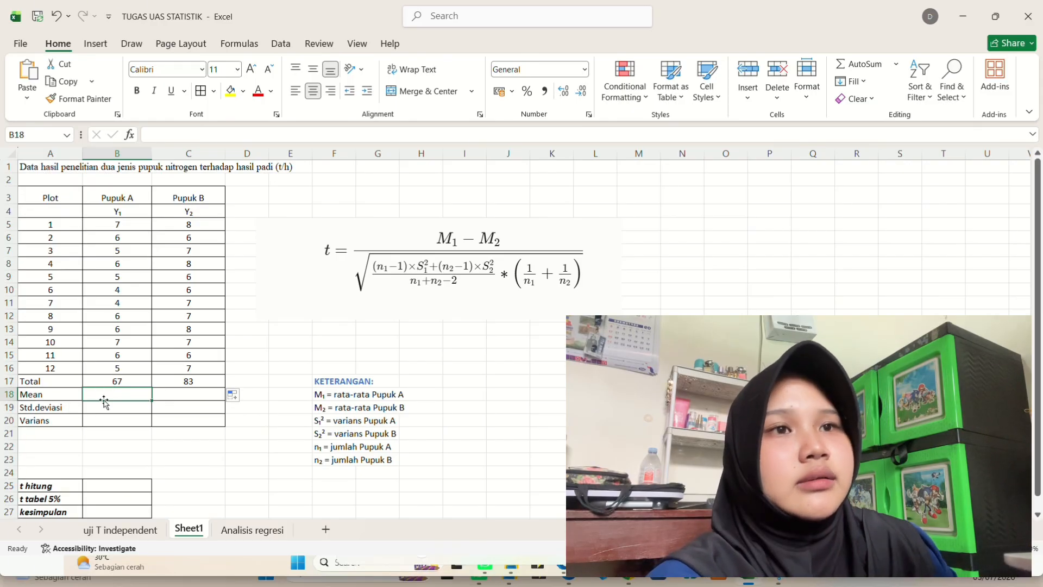
double_click(107, 395)
text(=)
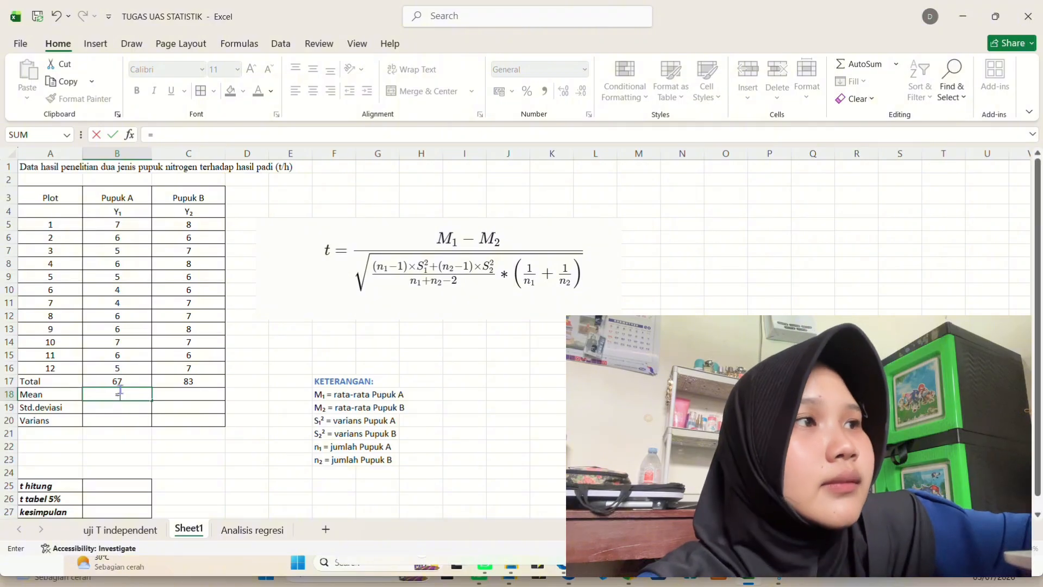
click(123, 383)
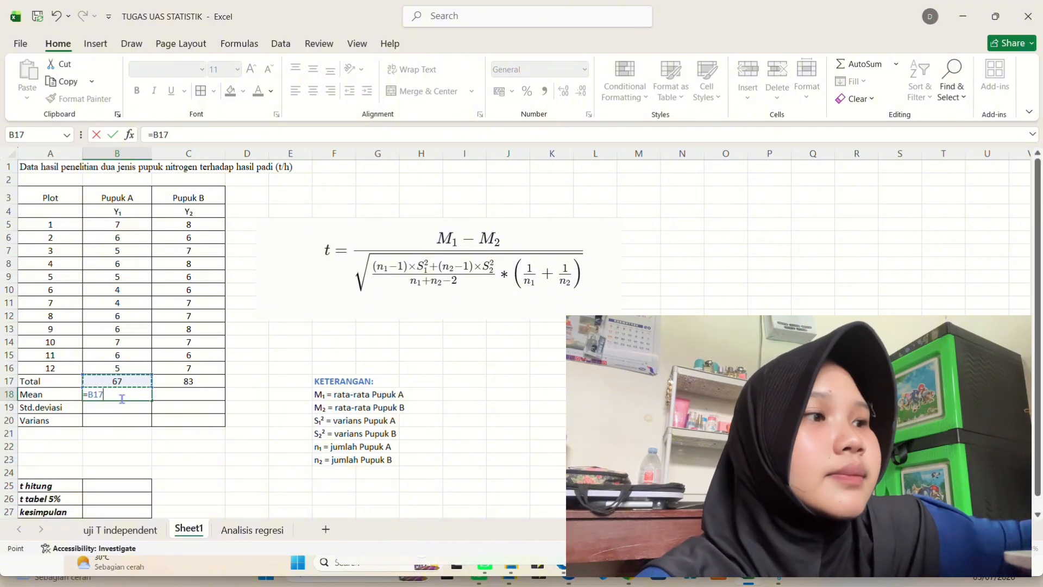
text(/12)
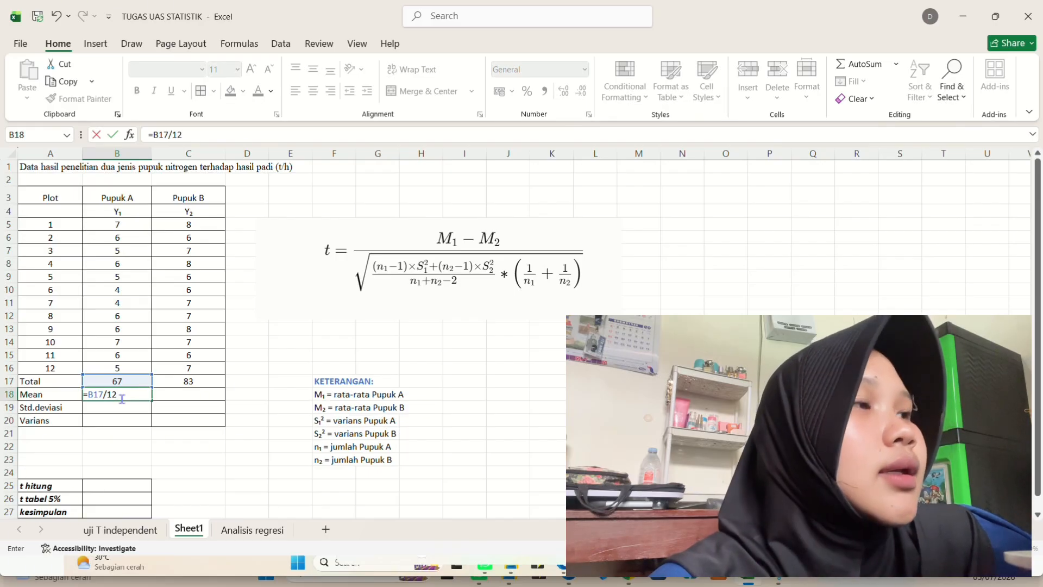
key(Return)
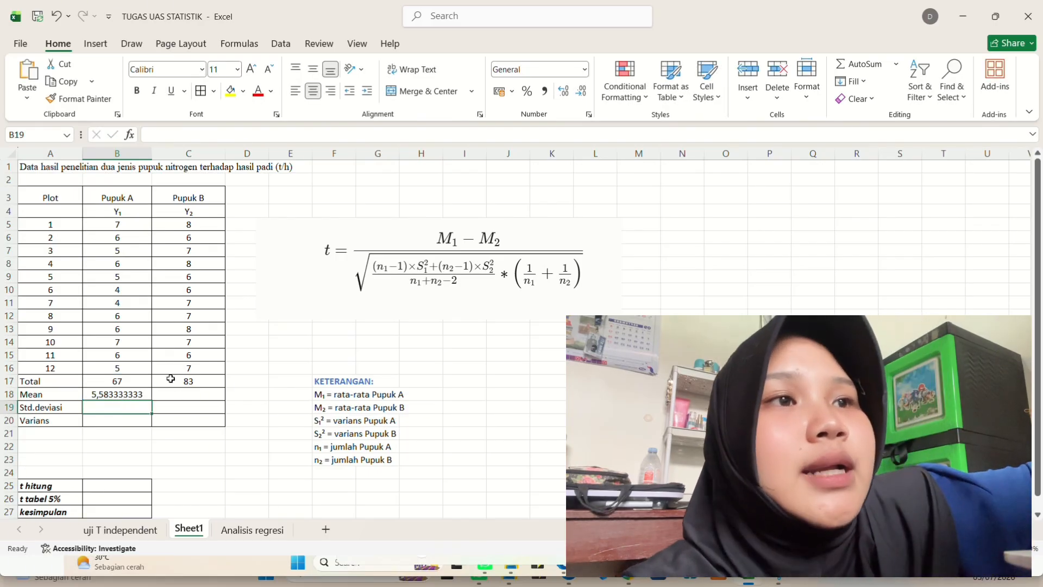
click(135, 392)
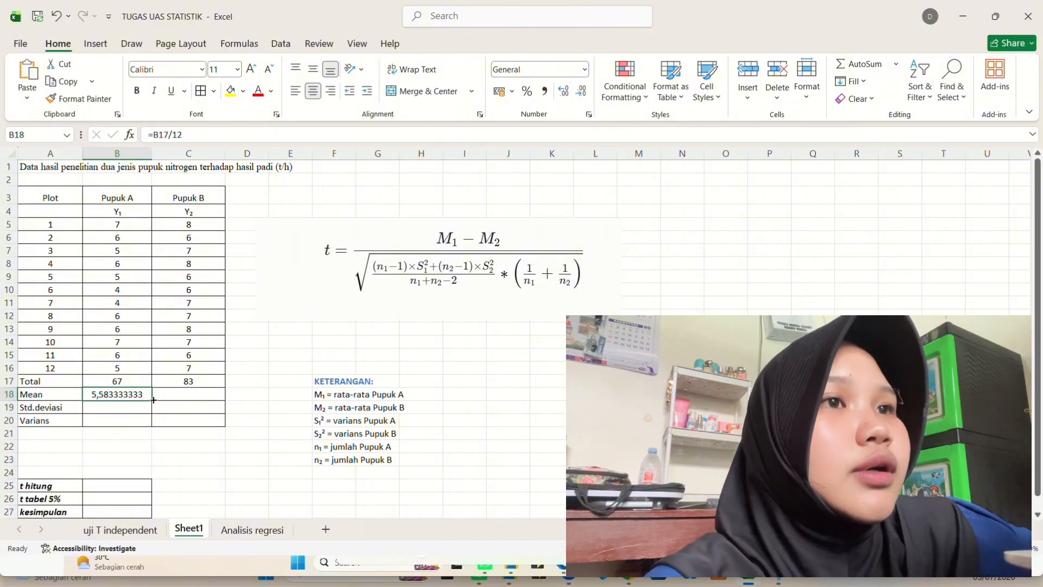
drag(153, 400, 201, 406)
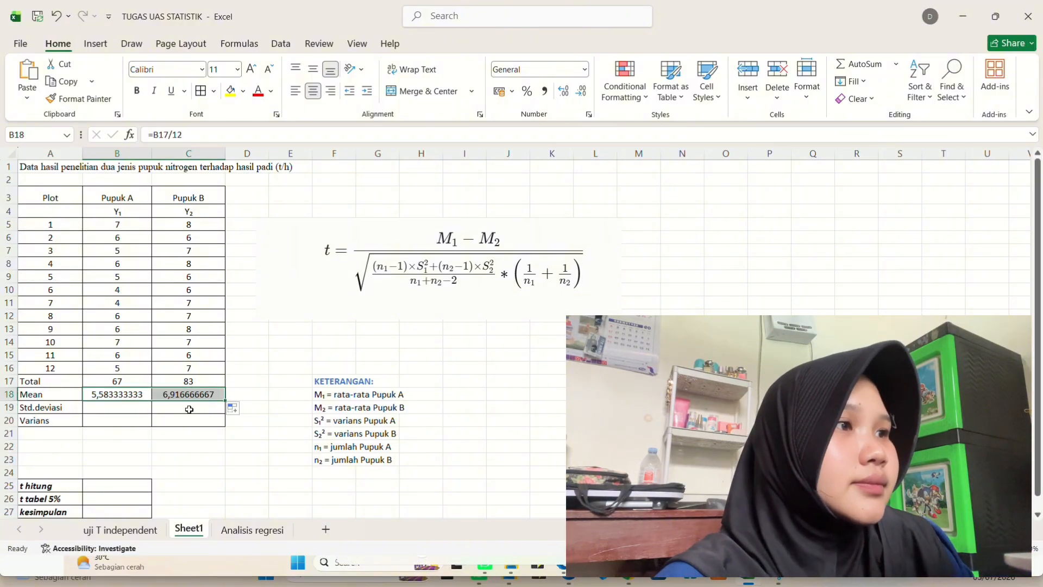
- Enter =STDEV.S(B5:B16) in Pupuk A's Std.deviasi cell and fill the formula across to Pupuk B
click(110, 408)
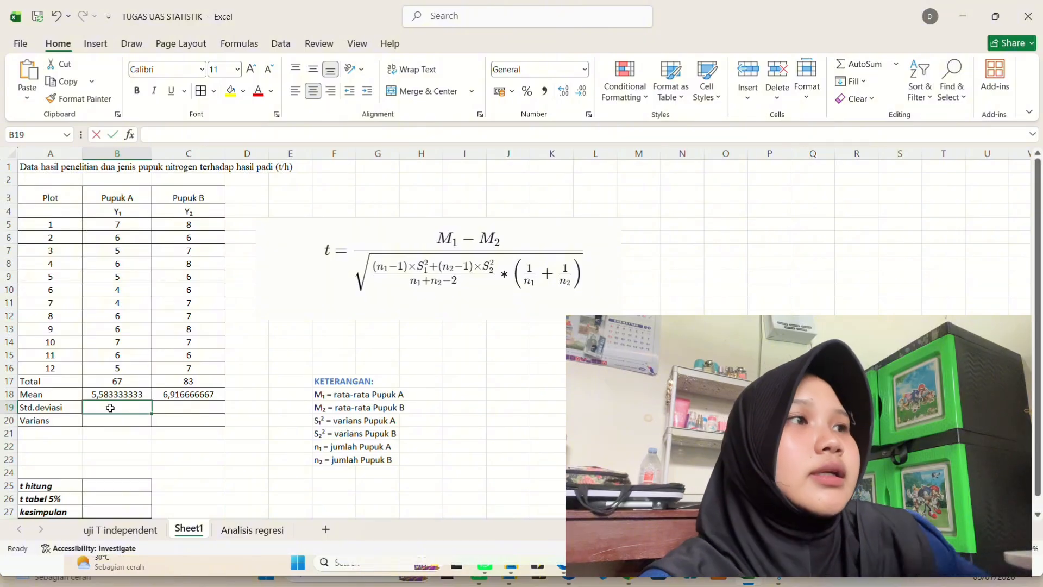
text(=STD)
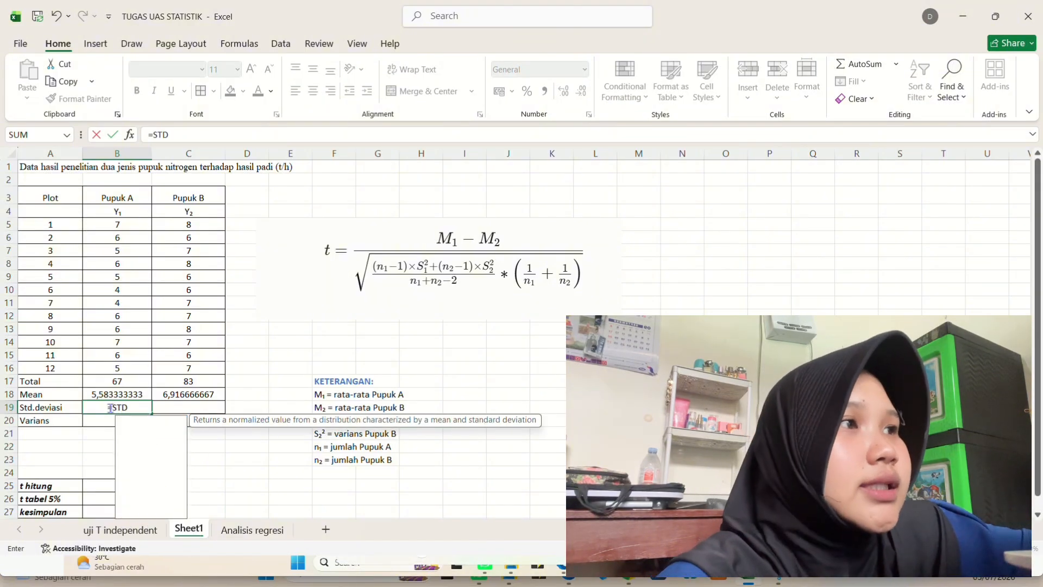
text(EV)
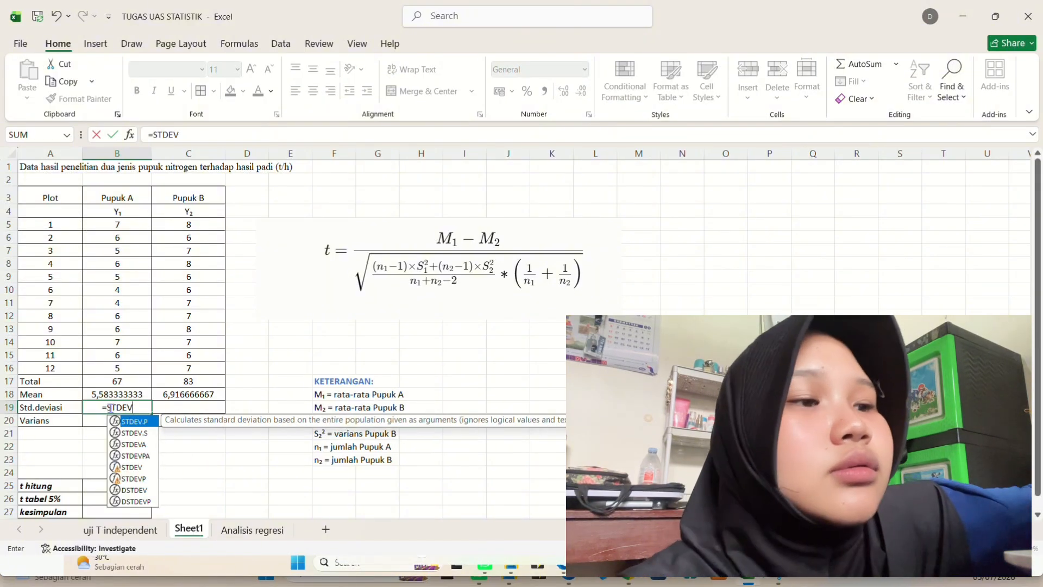
double_click(134, 433)
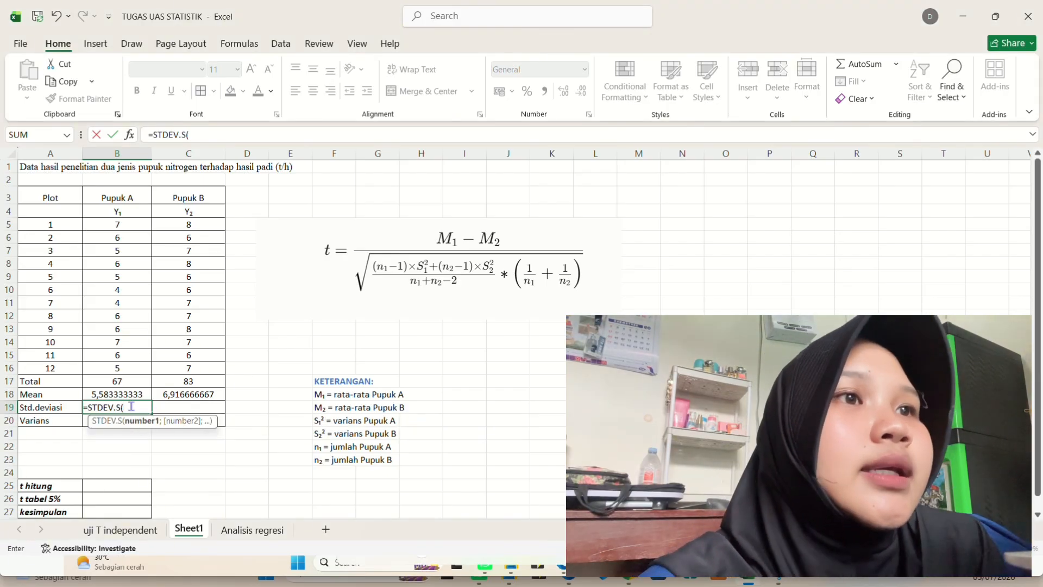
text(B5)
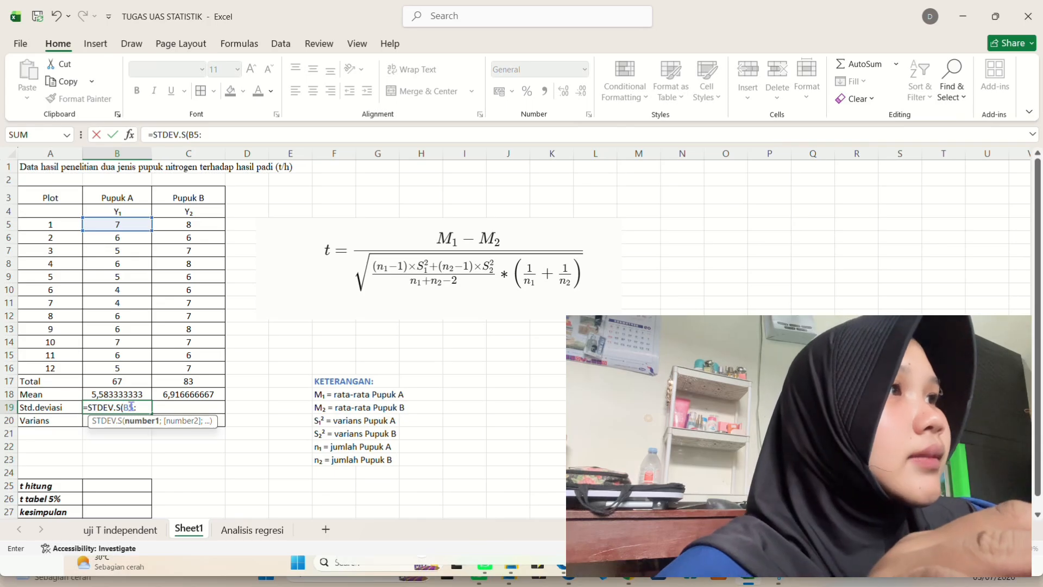
text(:B16)
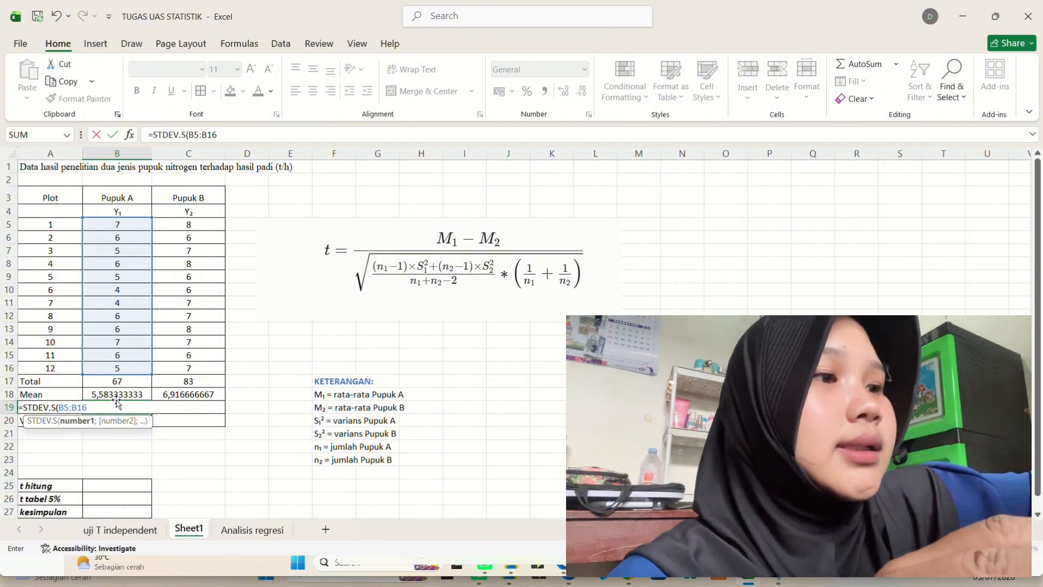
text())
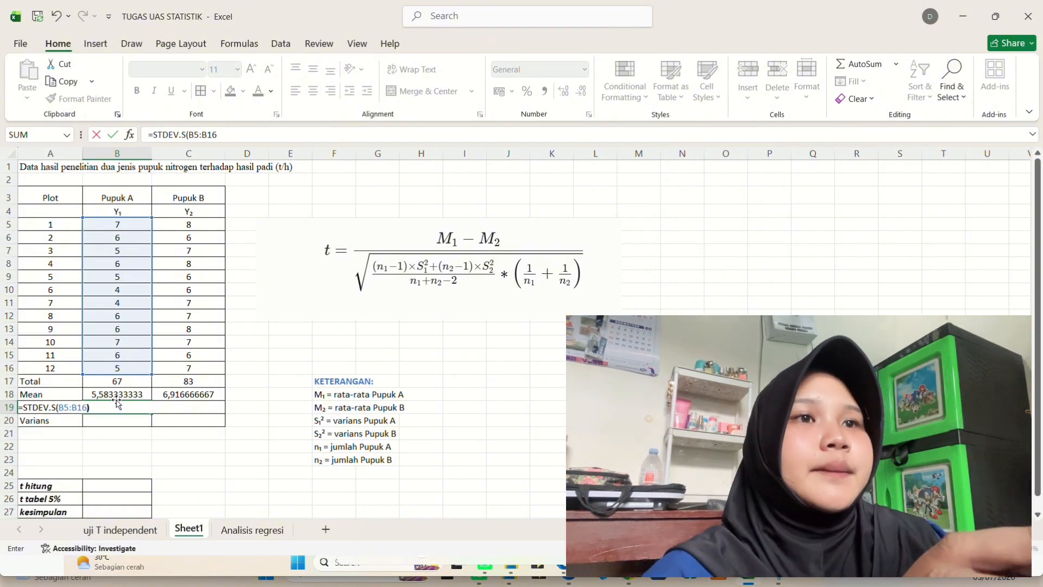
key(Return)
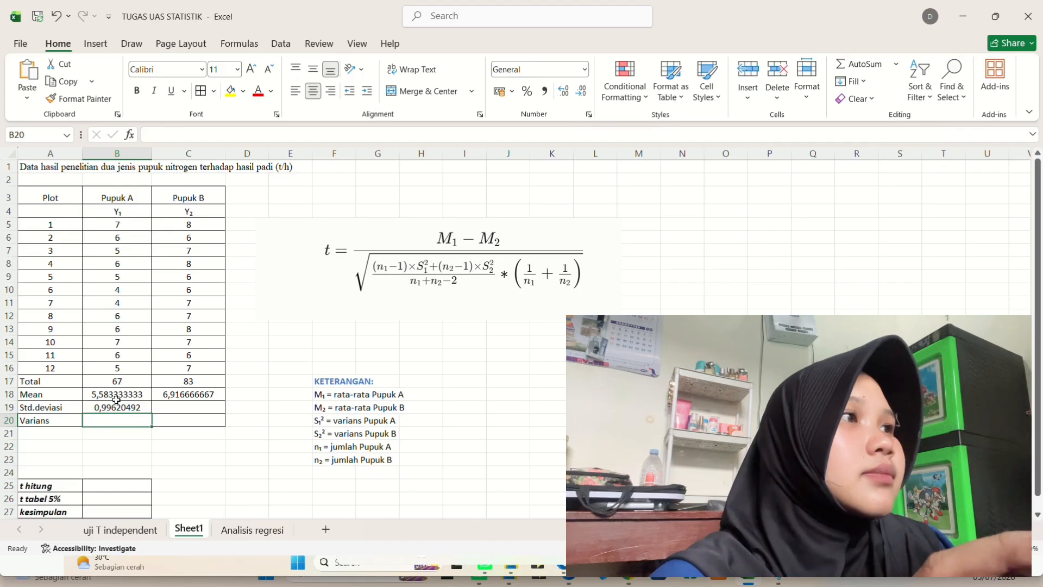
click(129, 408)
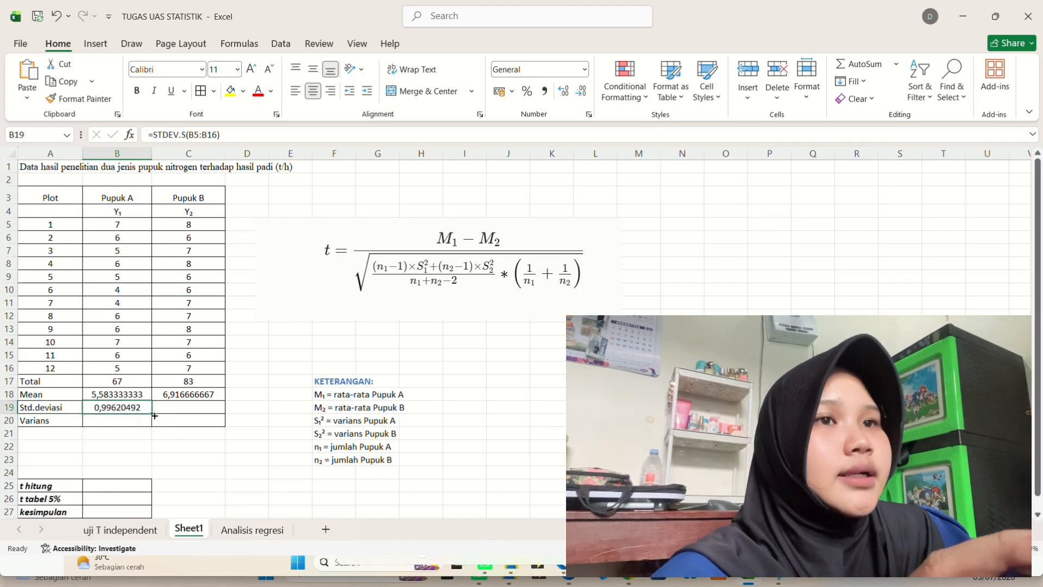
drag(154, 416, 206, 418)
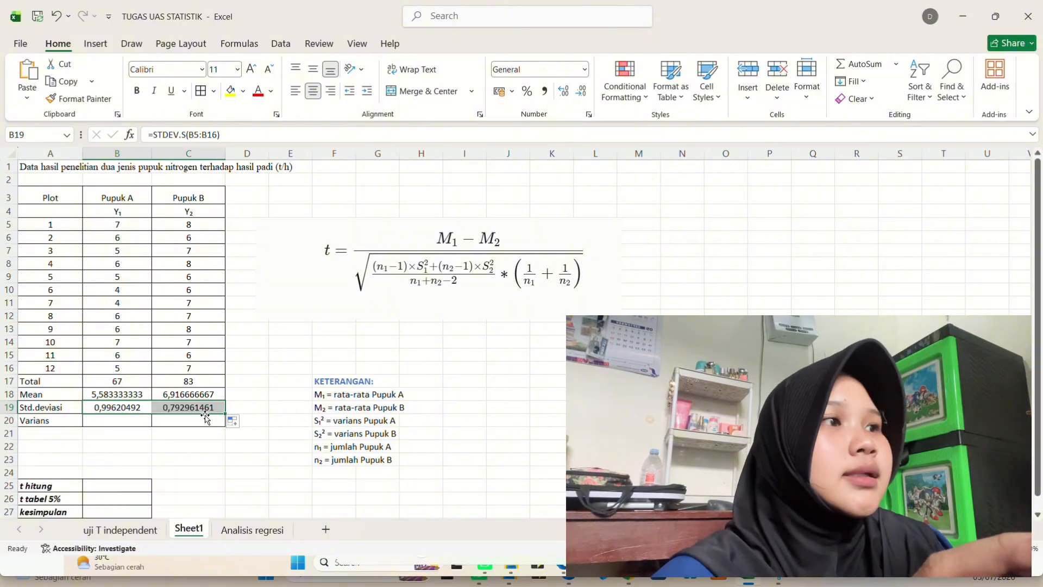
- Enter =VAR.S(B5:B16) in Pupuk A's Varians cell and fill the formula across to Pupuk B
click(112, 420)
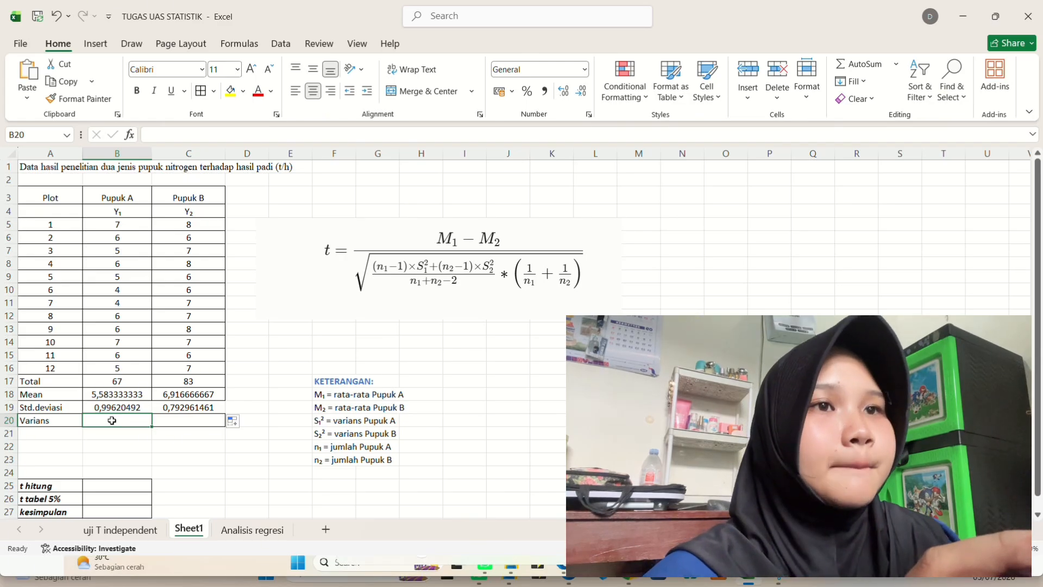
text(=VAR)
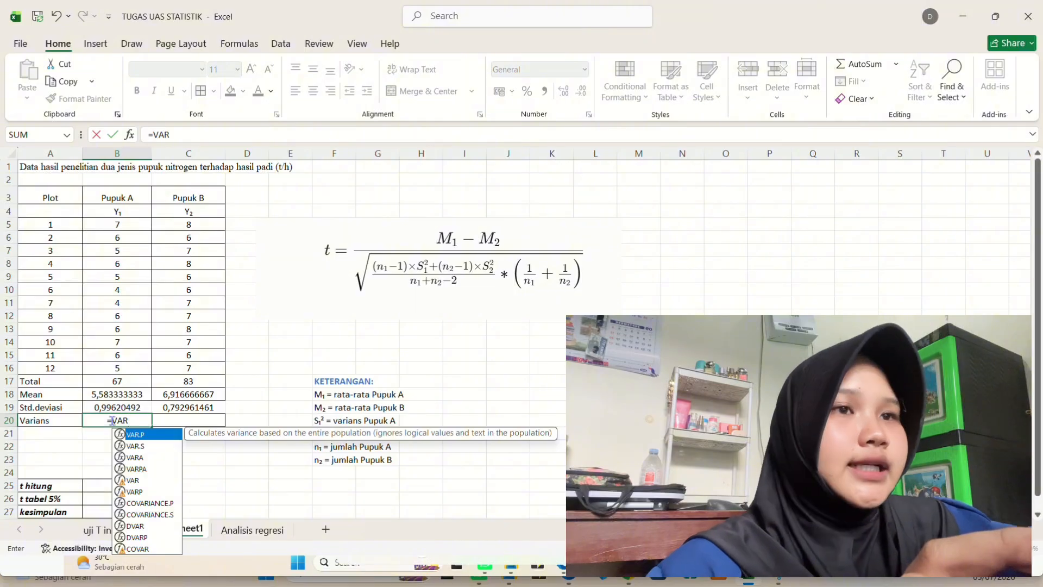
click(143, 447)
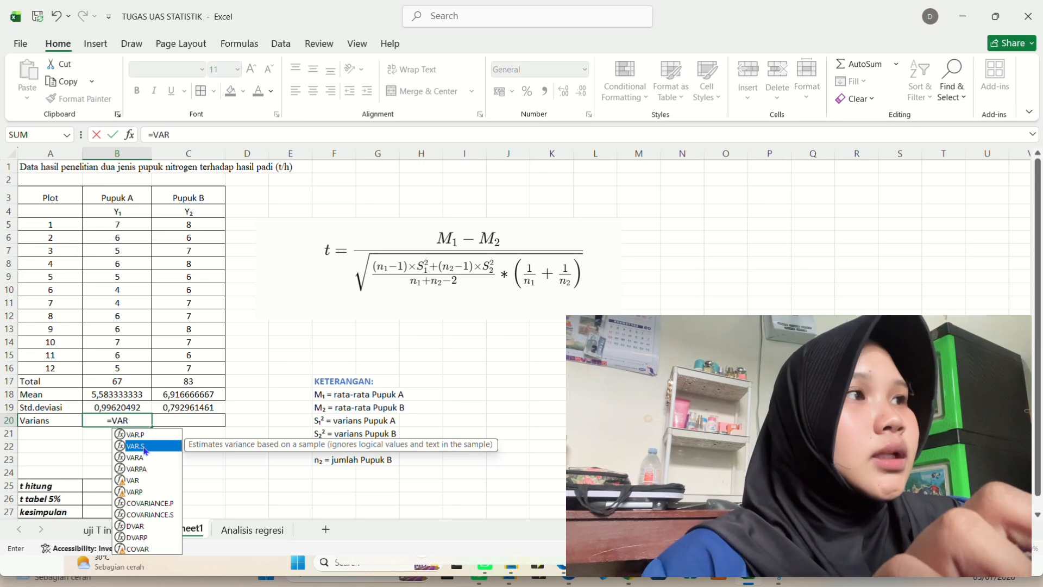
double_click(144, 447)
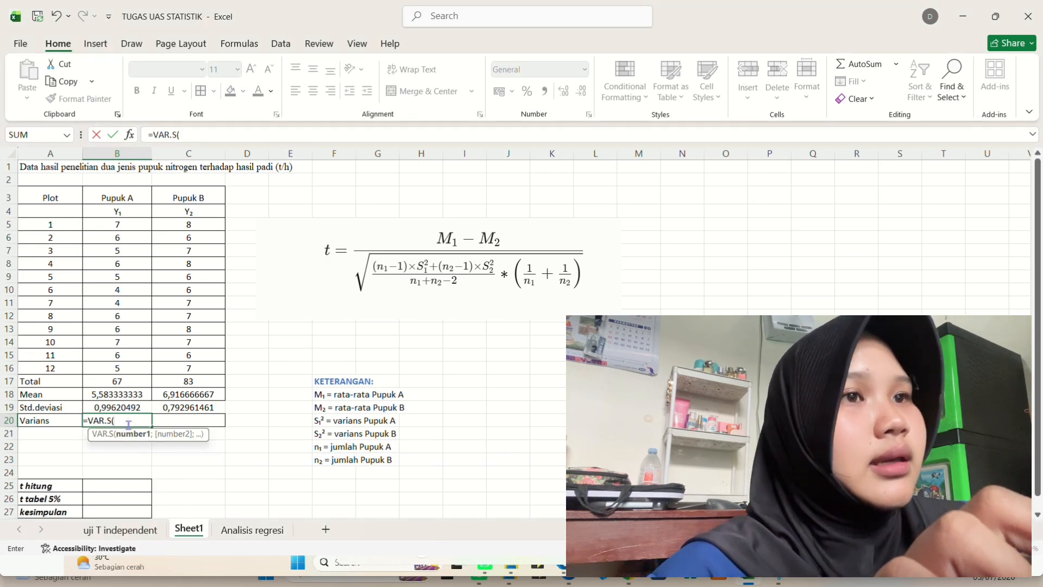
text(B5)
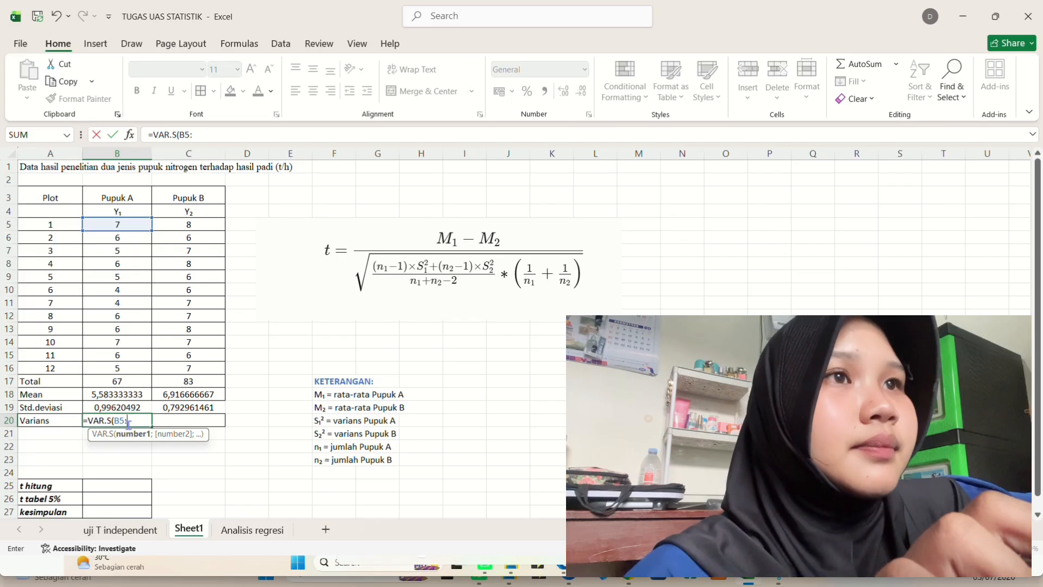
text(:B)
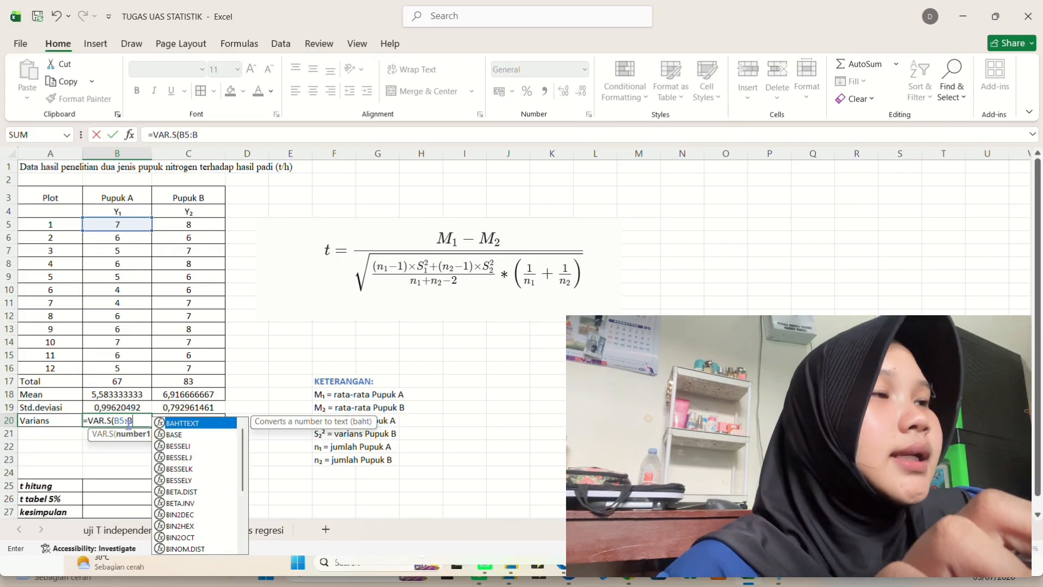
text(16)
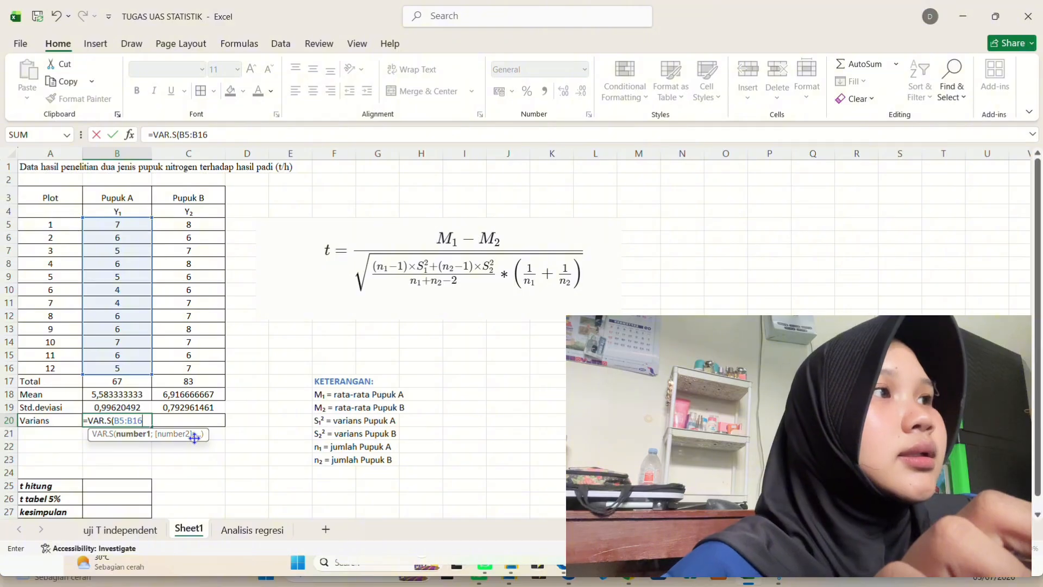
text())
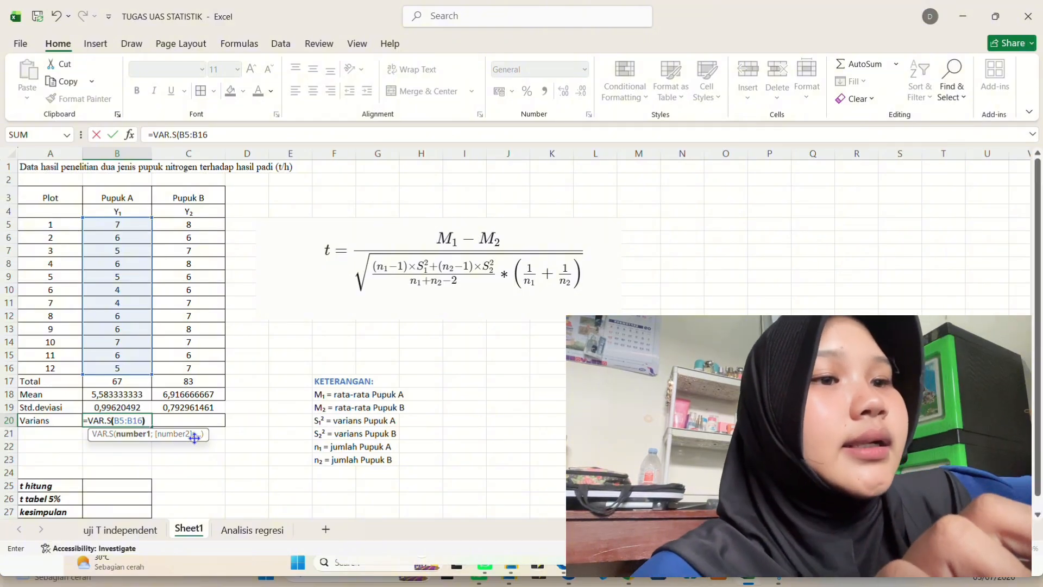
key(Return)
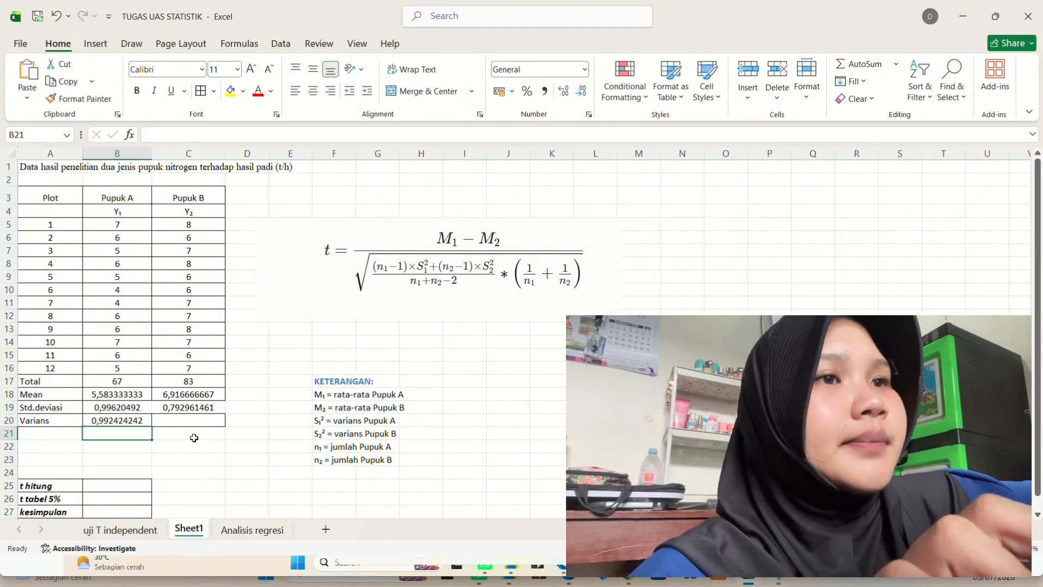
click(135, 420)
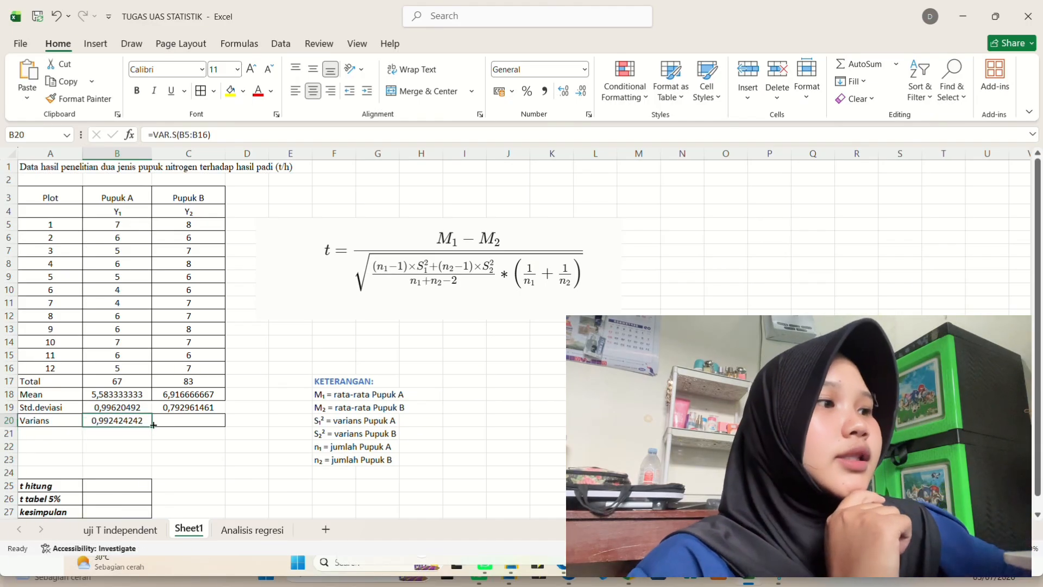
drag(152, 427, 196, 424)
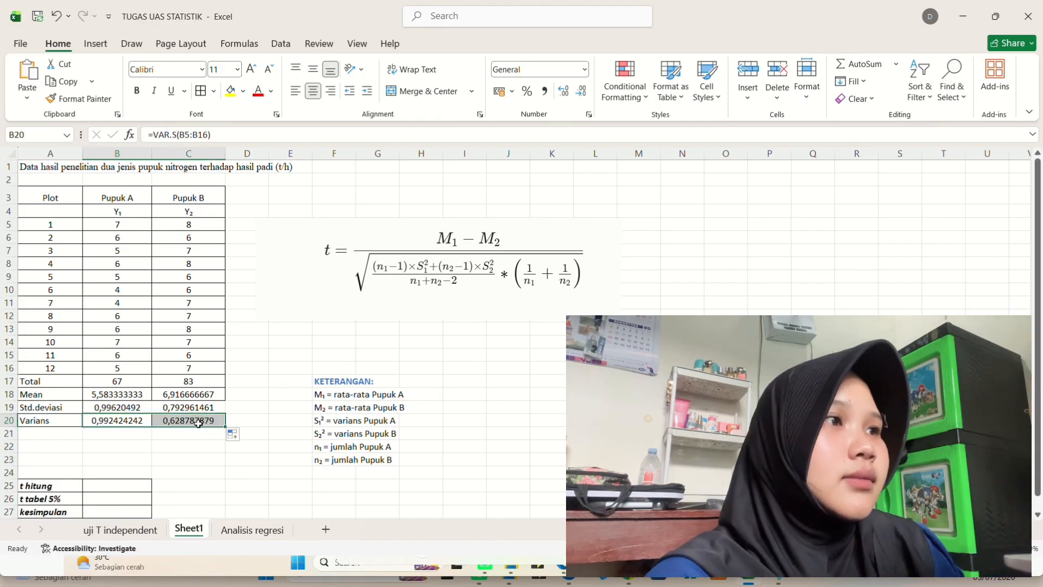
click(198, 463)
key(Down)
key(Down)
key(Down)
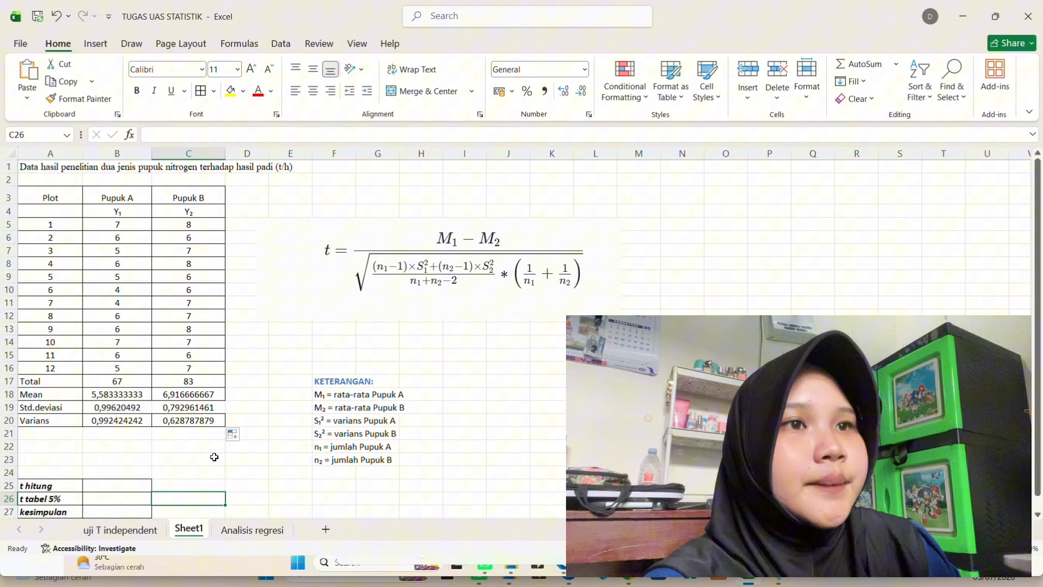
click(202, 411)
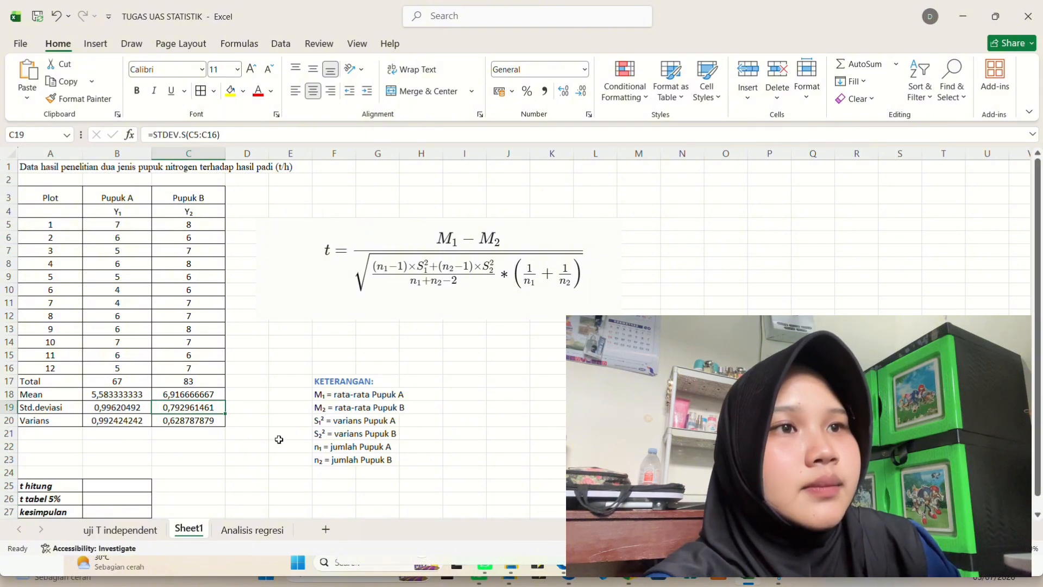
- Start the t hitung formula for Pupuk A with =ABS((B18-C18)/ for the difference of the means
scroll(212, 464, down, 4)
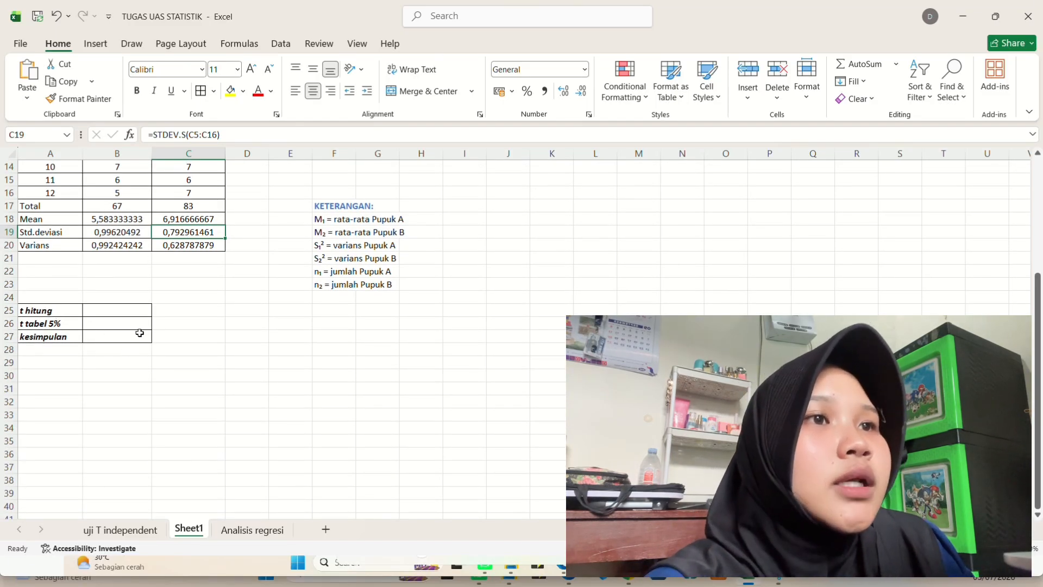
scroll(133, 331, left, 1)
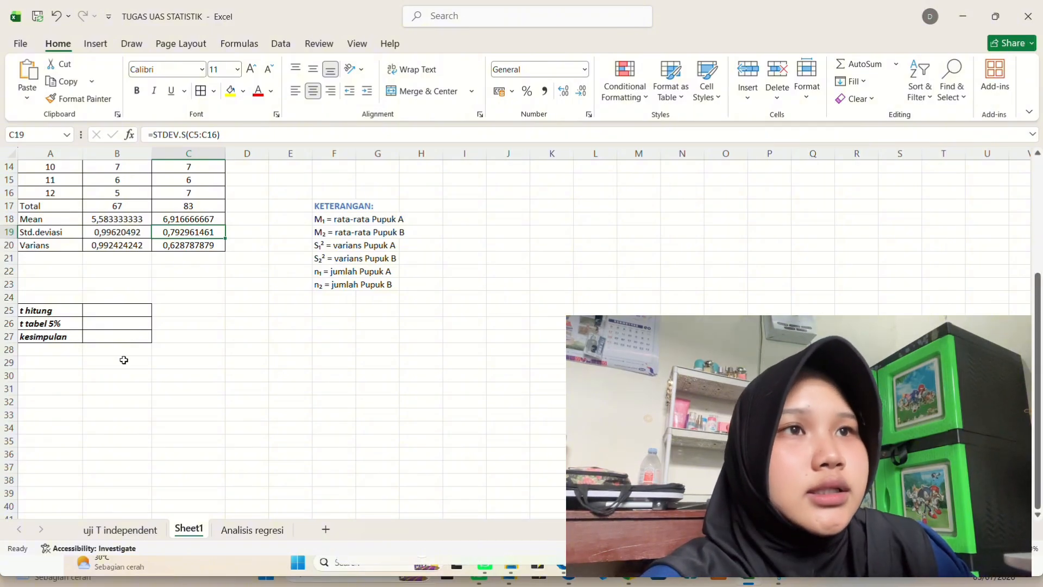
click(103, 307)
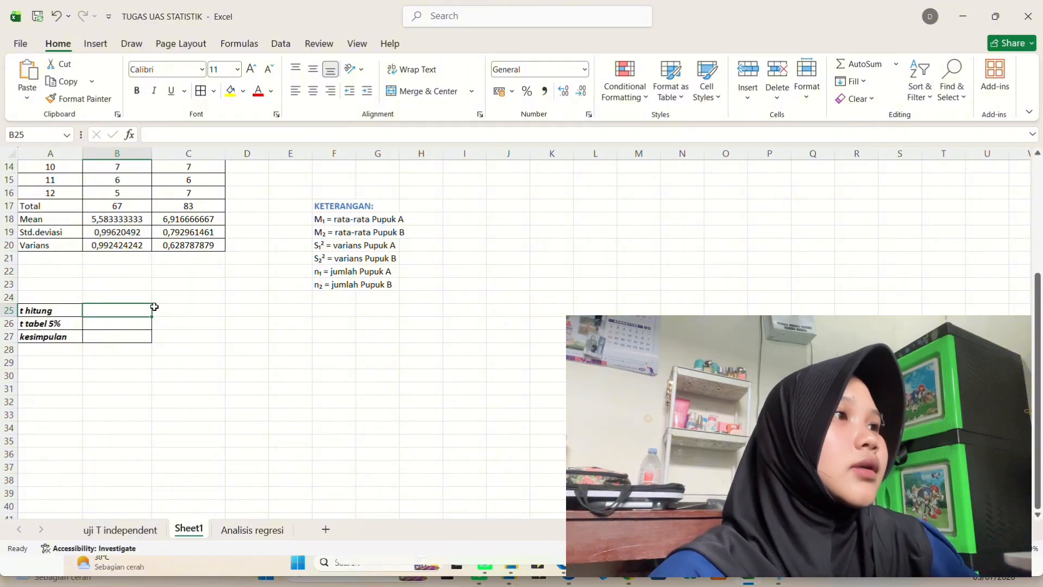
text(=A)
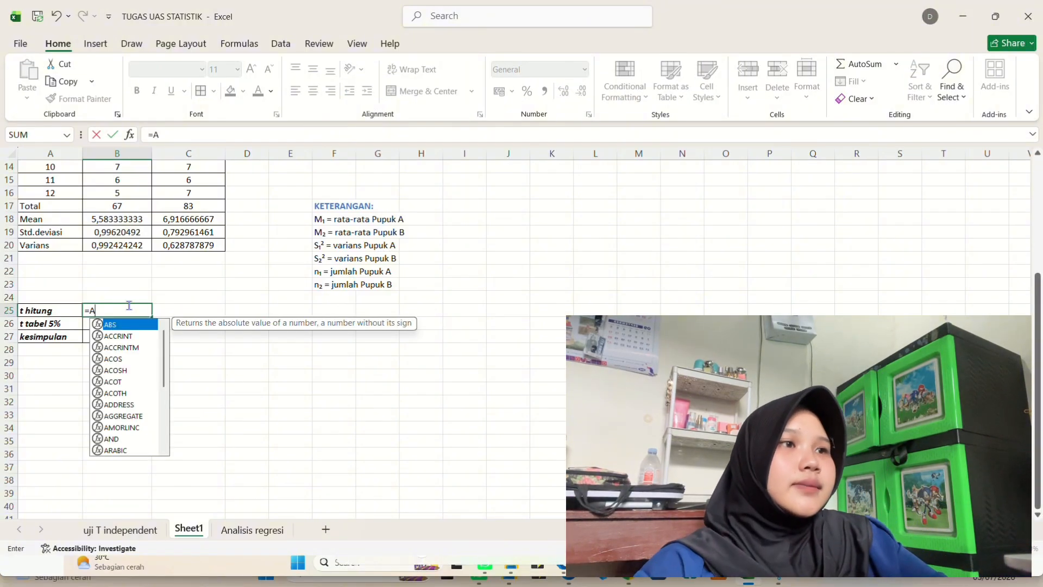
text(BS)
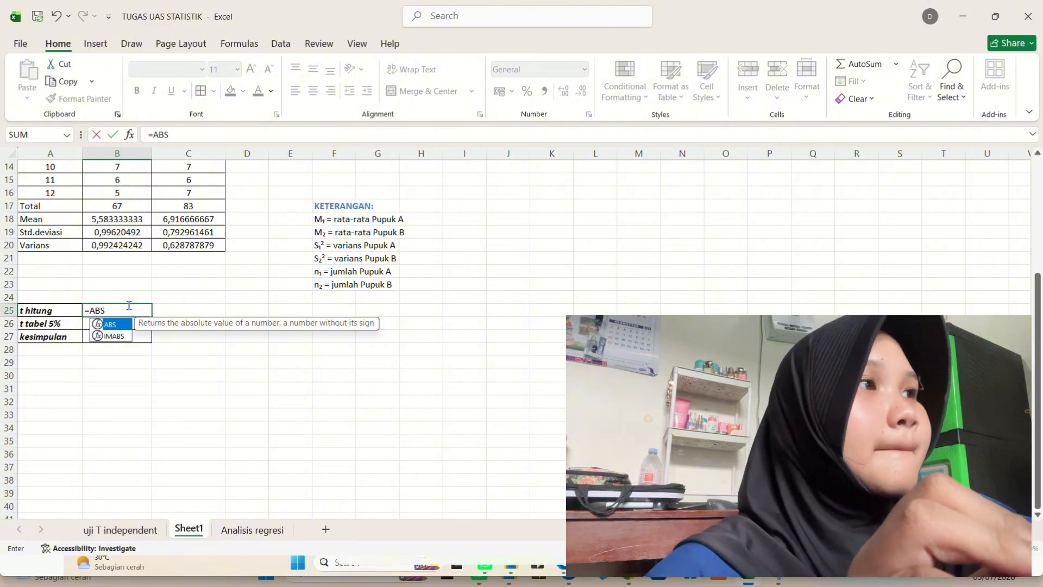
text(()
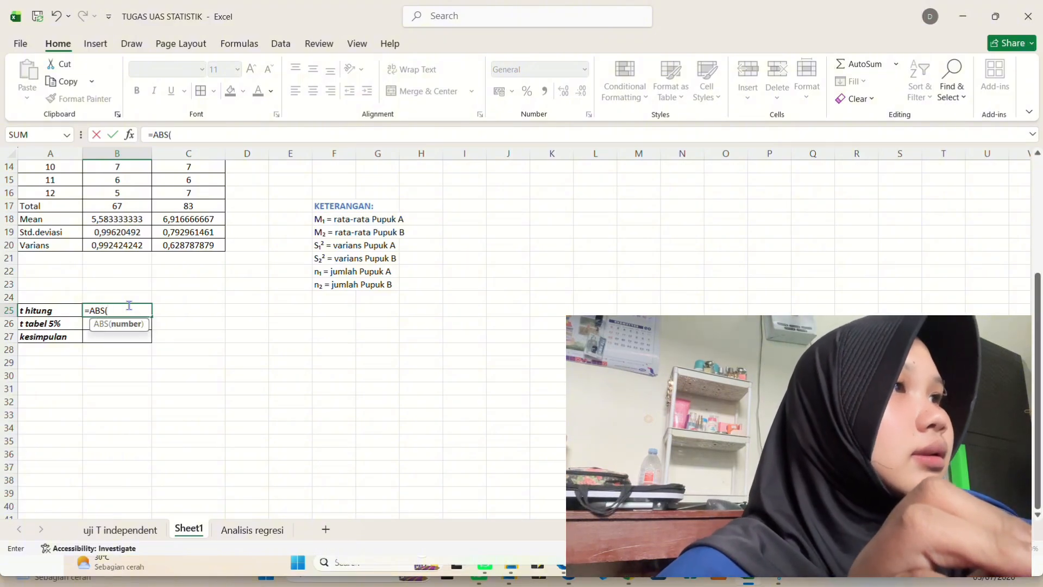
text(()
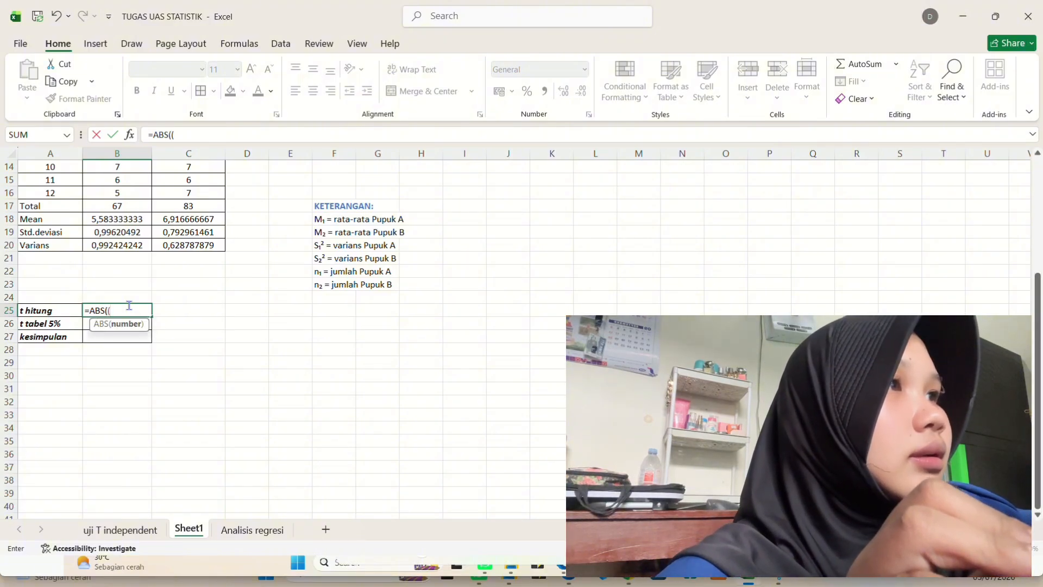
text(B1)
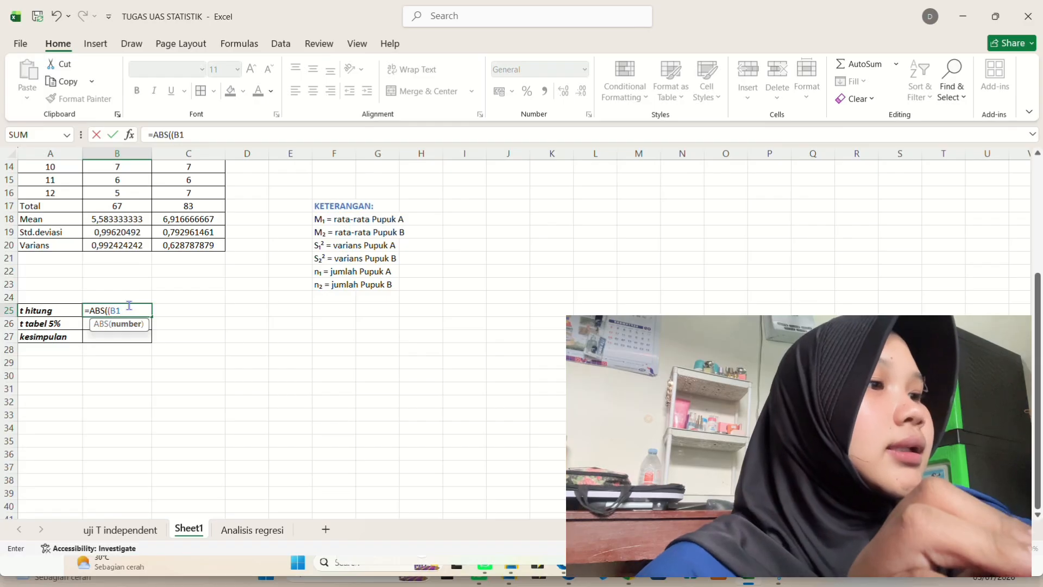
text(8)
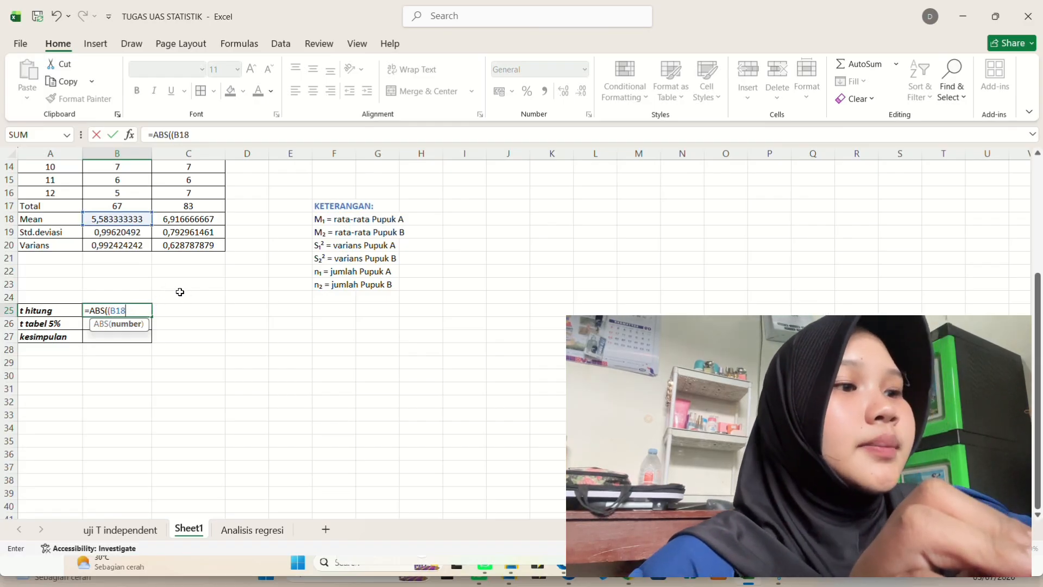
text(-)
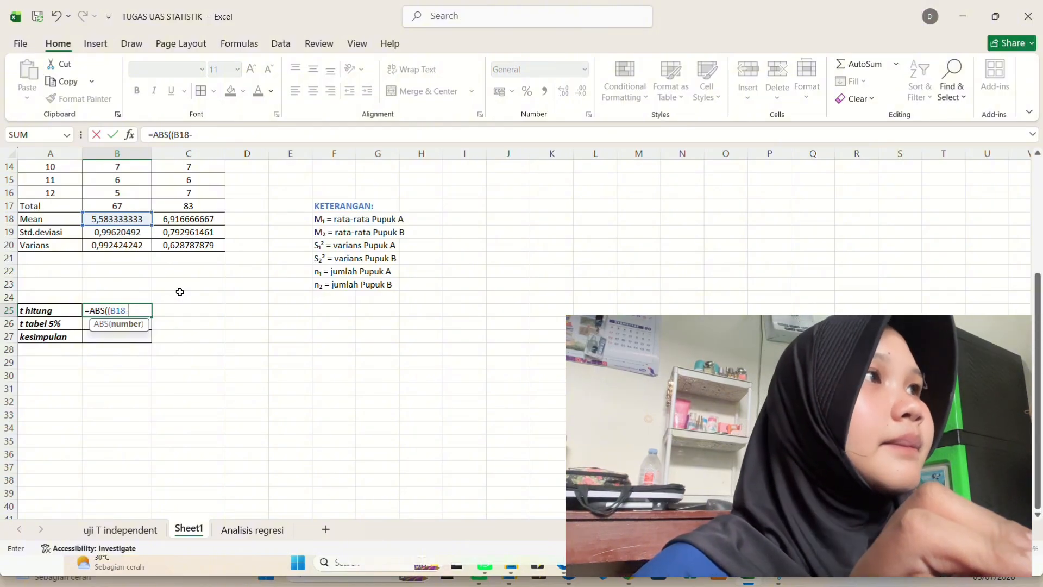
text(C)
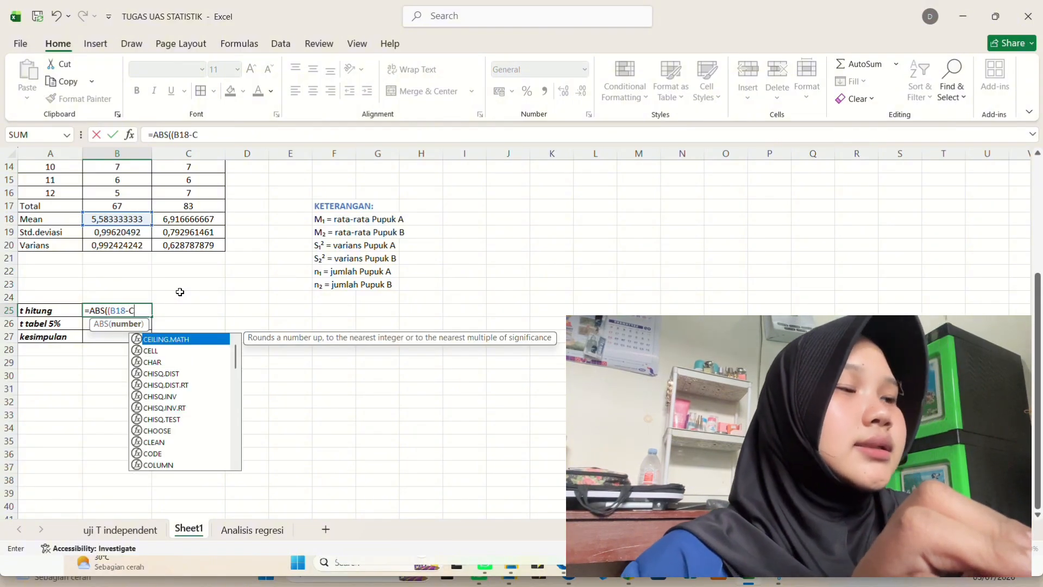
text(1)
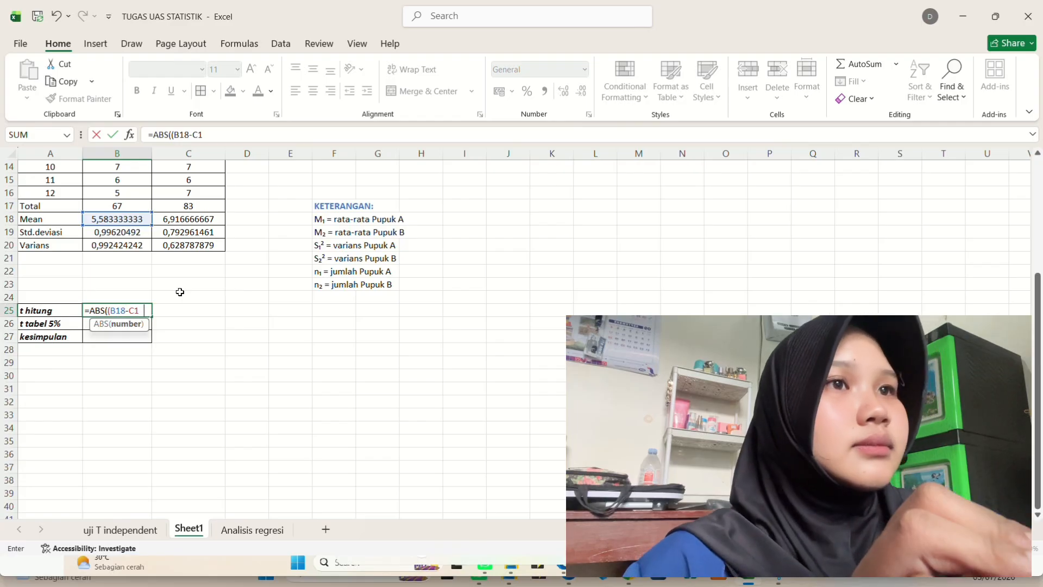
text(8)
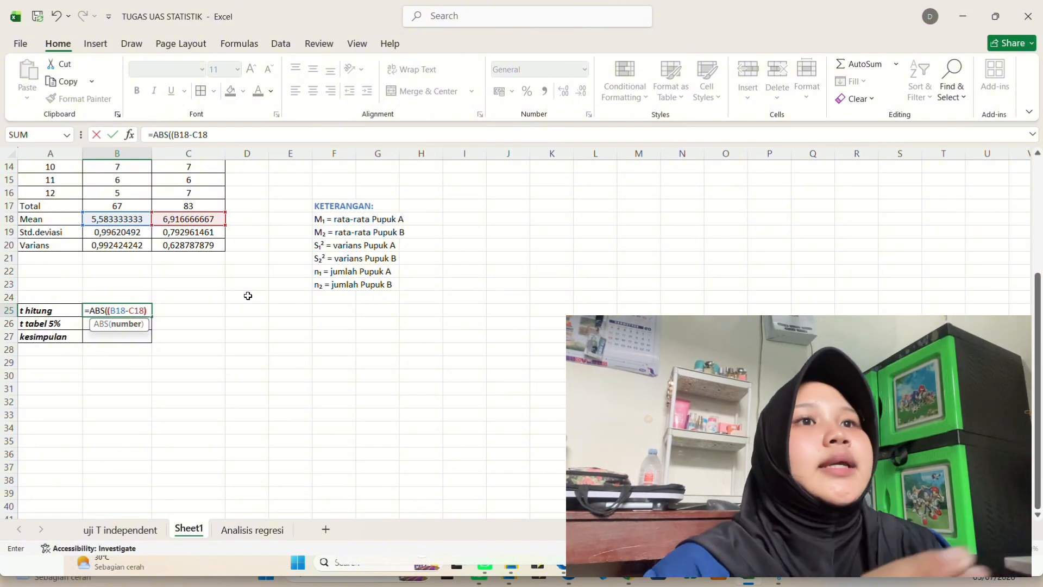
text()/)
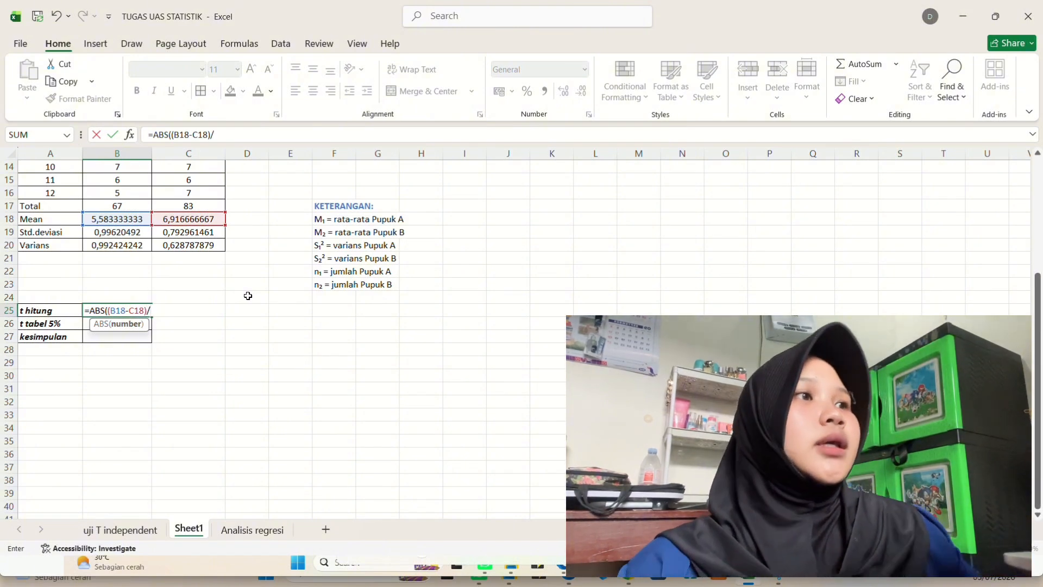
text(S)
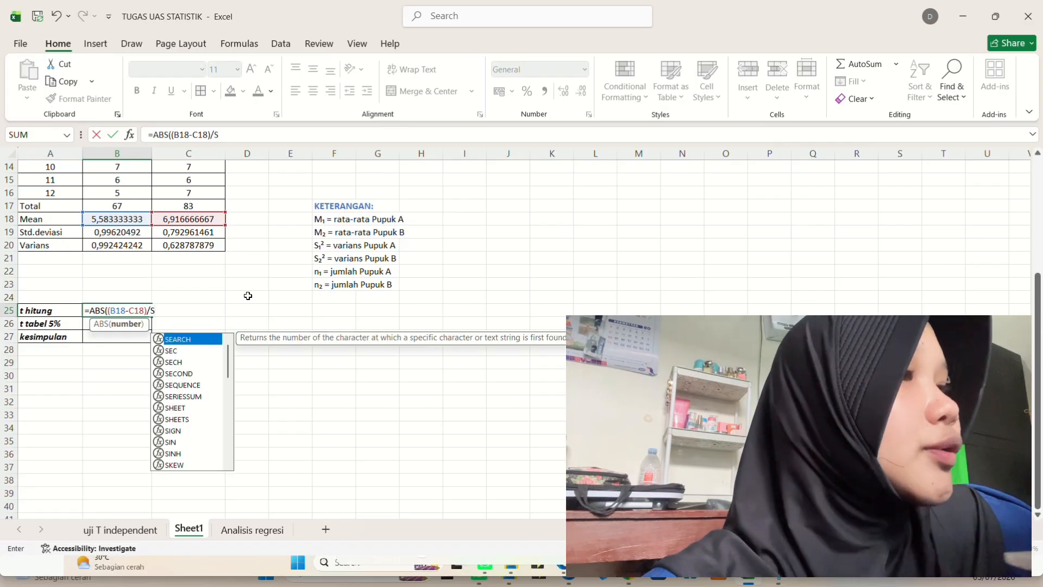
text(QRT)
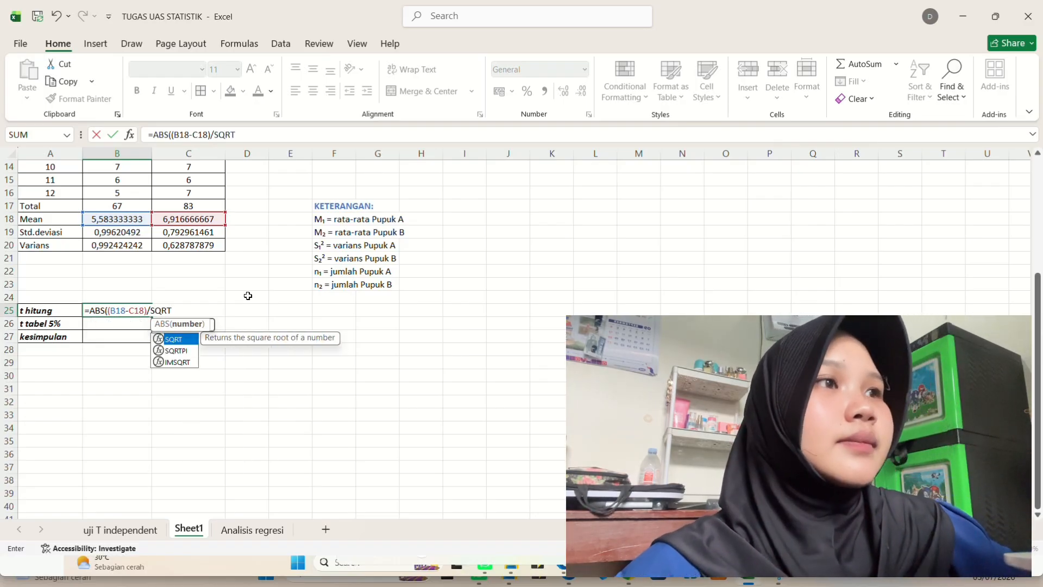
text(((()
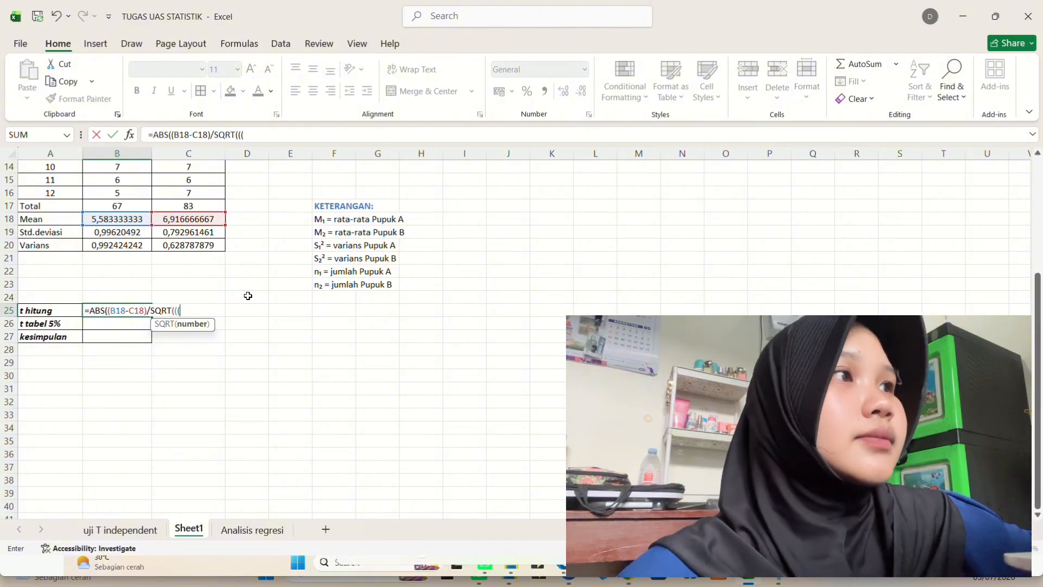
text(11)
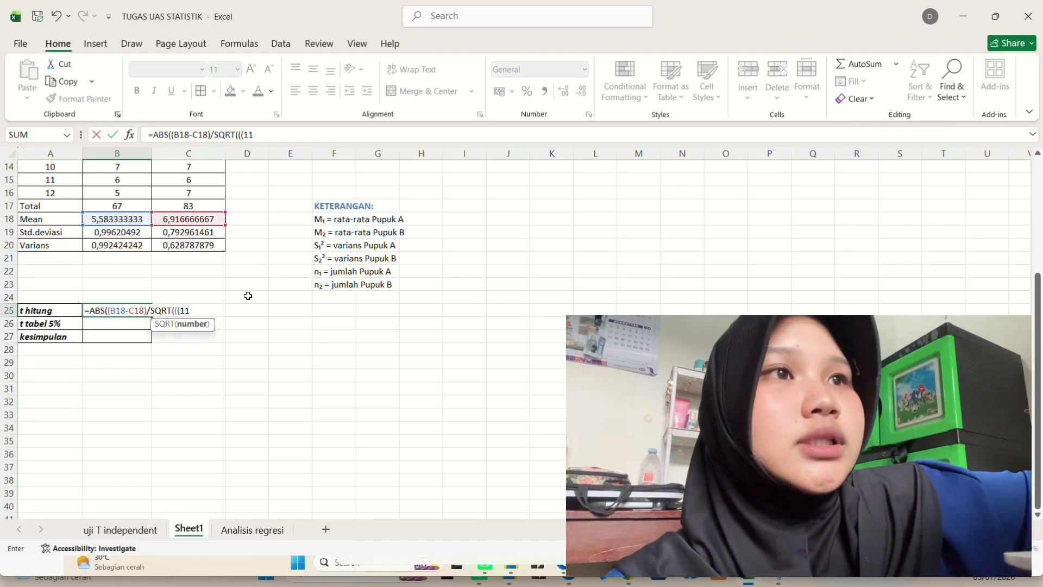
- Continue the t hitung formula with /SQRT(((11*B20 to weight Pupuk A's variance
text(*)
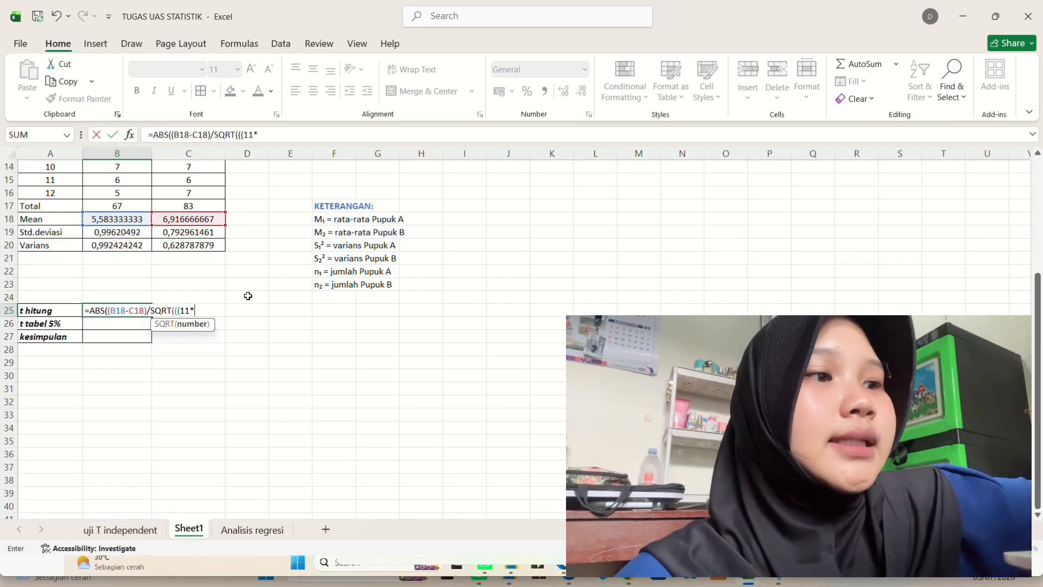
text(B)
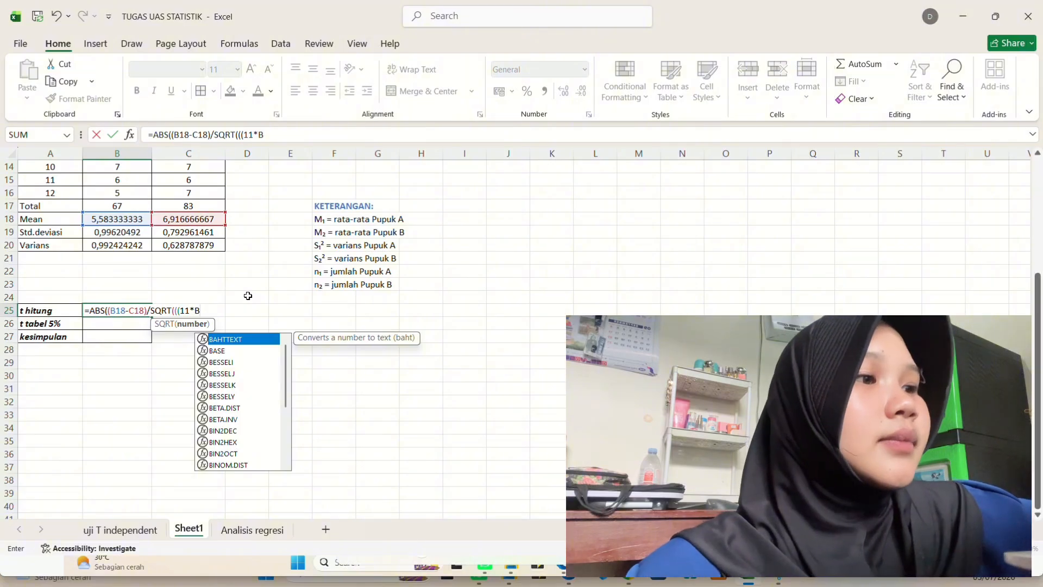
click(126, 243)
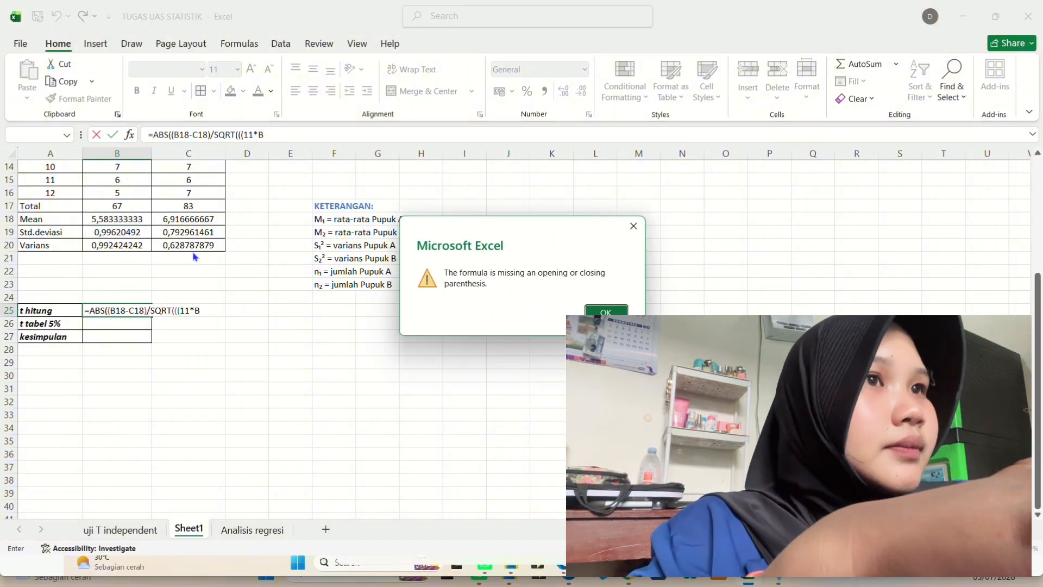
click(610, 313)
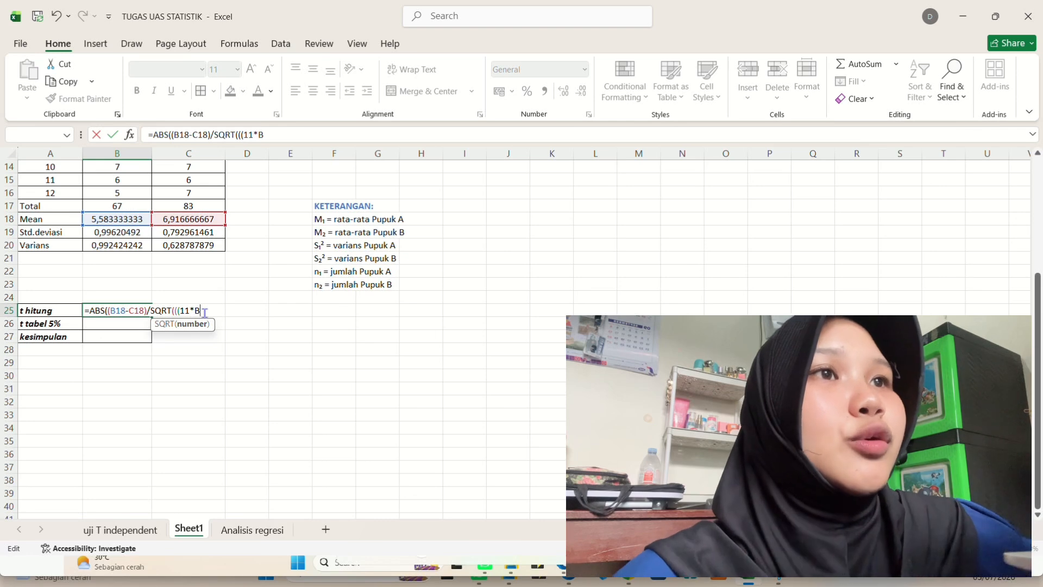
text(2)
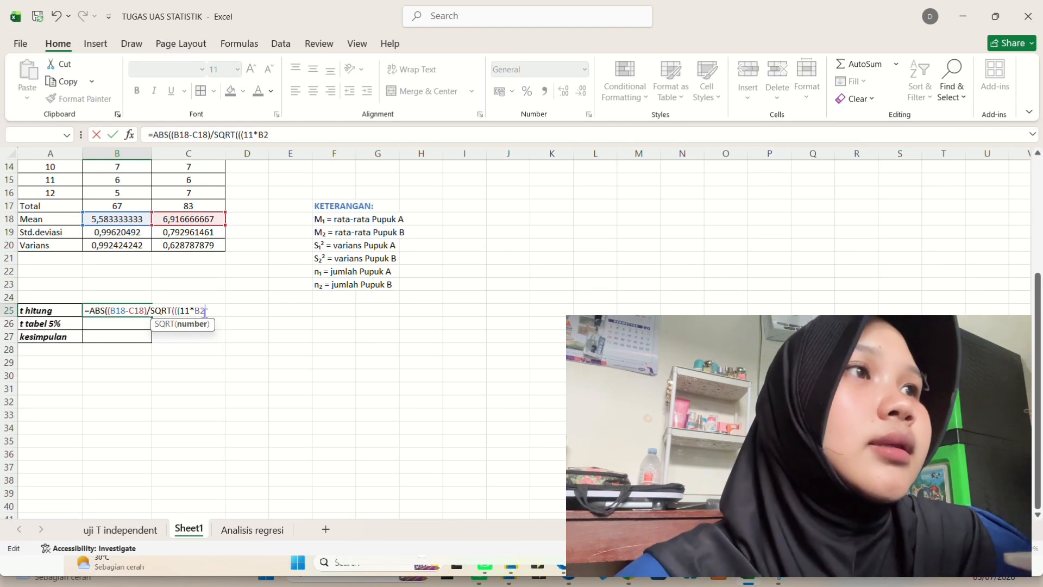
text(0)
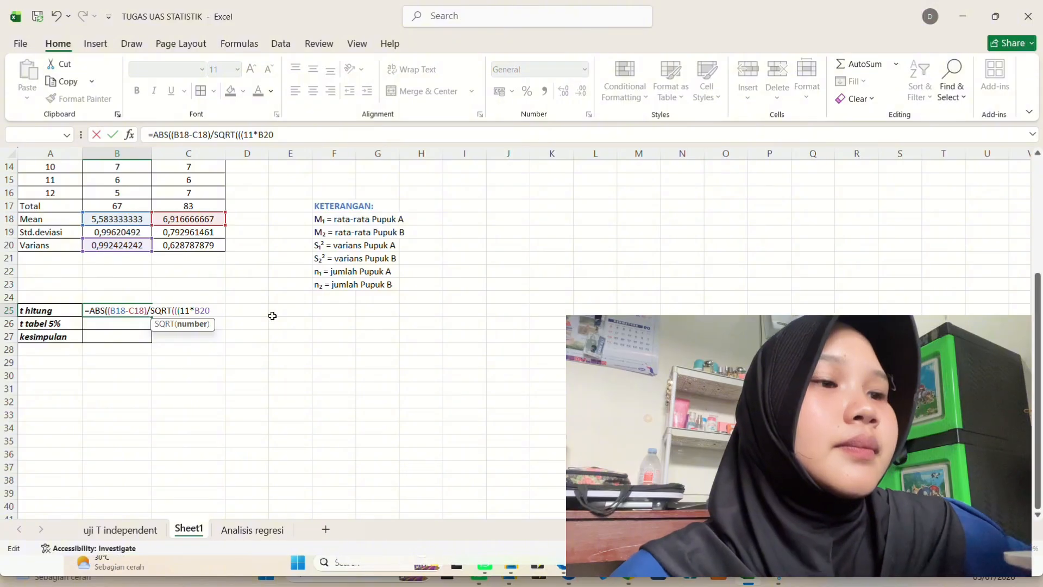
text(+)
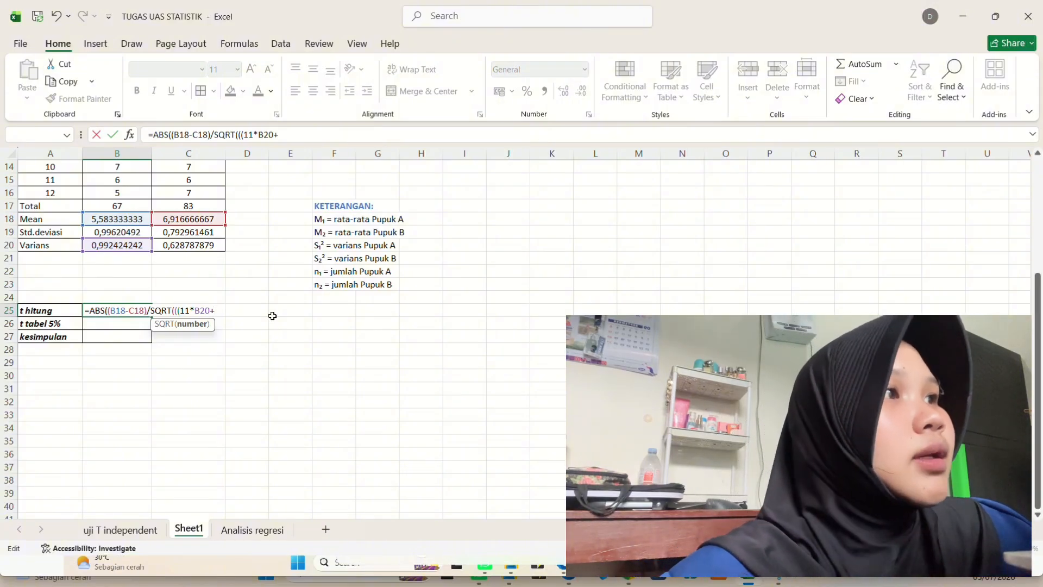
text(11)
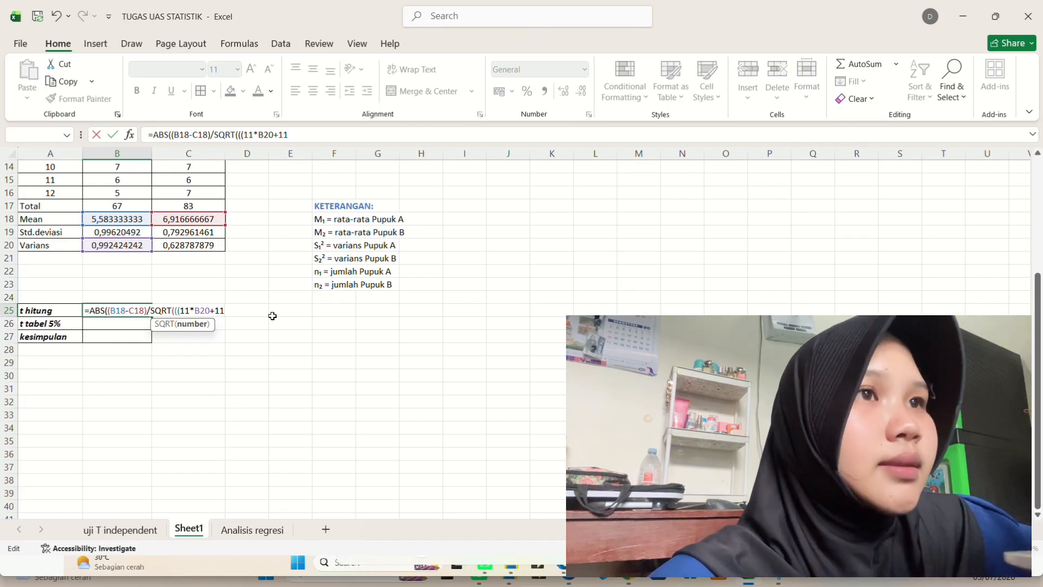
text(*)
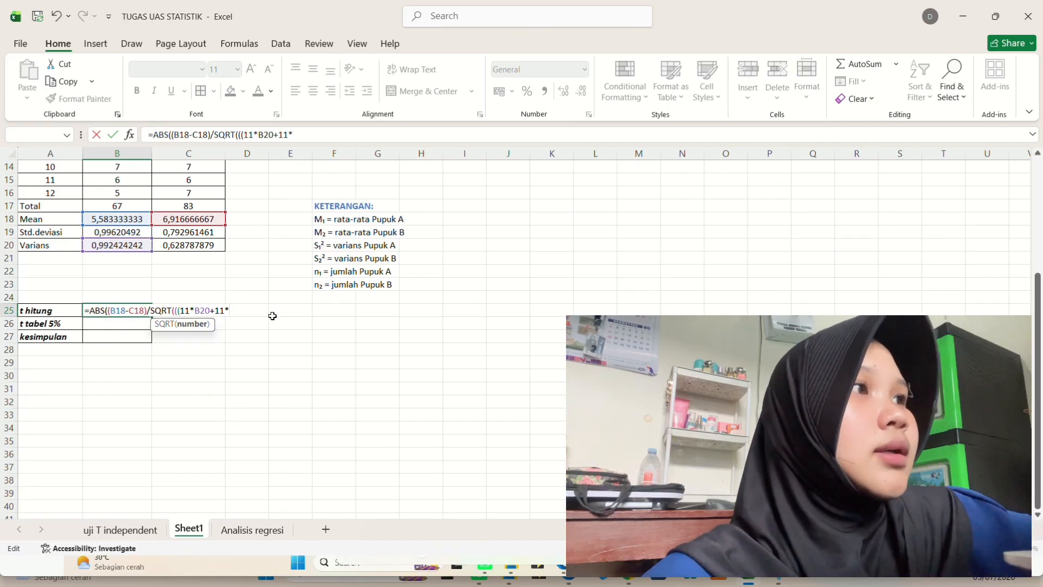
text(C2)
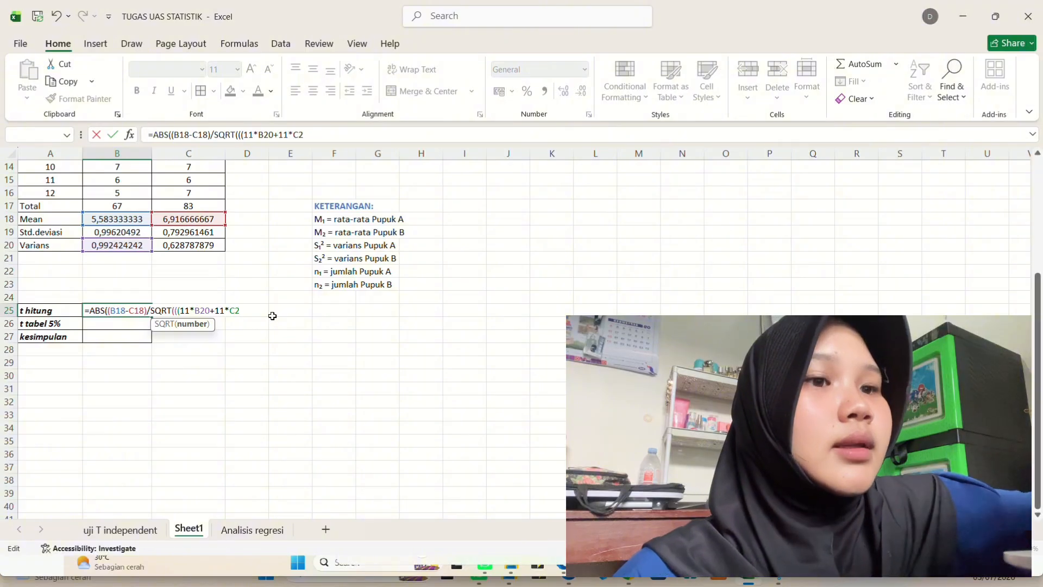
text(0)
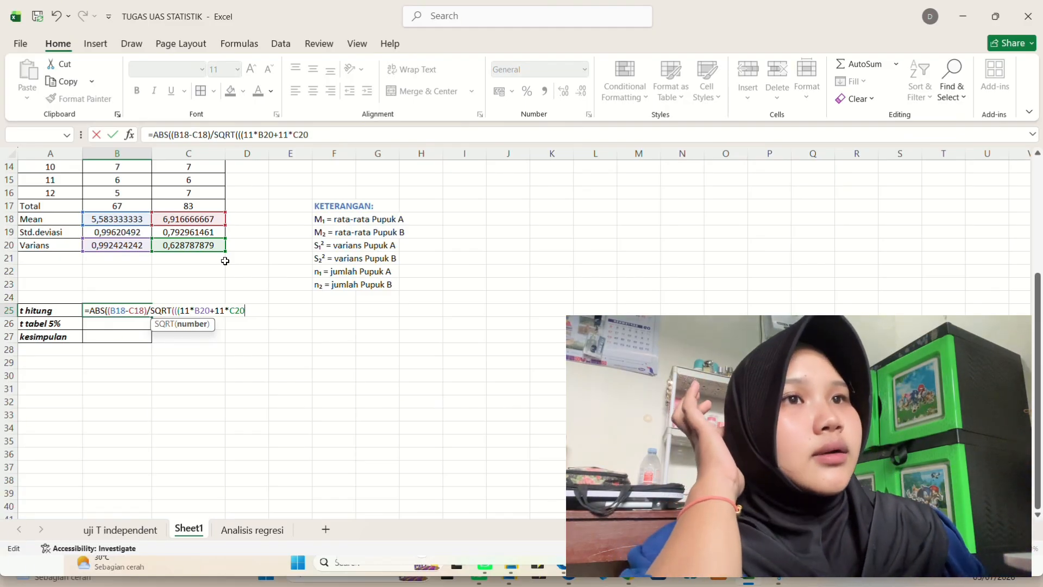
- Add +11*C20) to the t hitung formula to include Pupuk B's weighted variance
text())
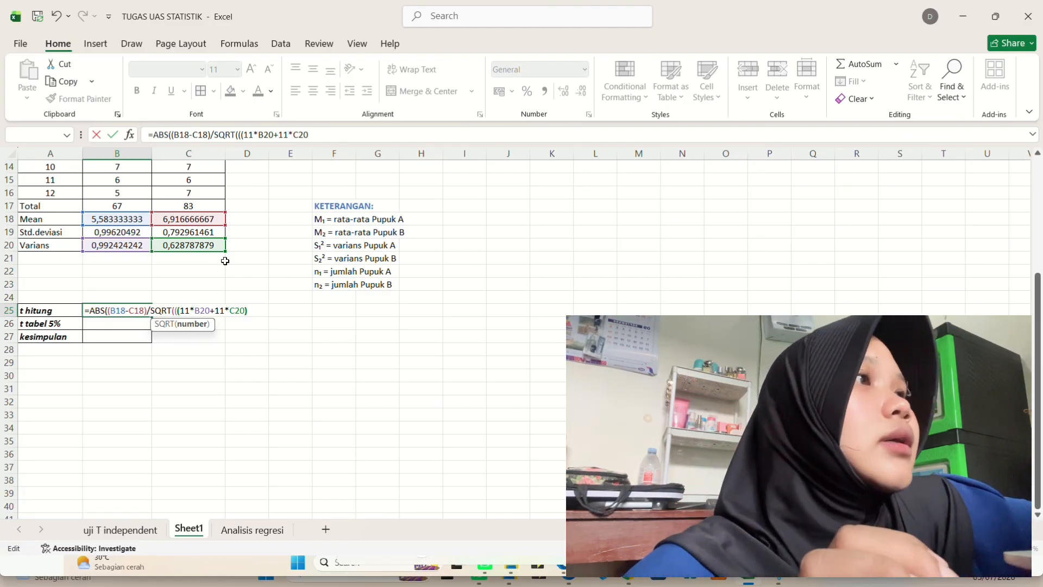
text(/)
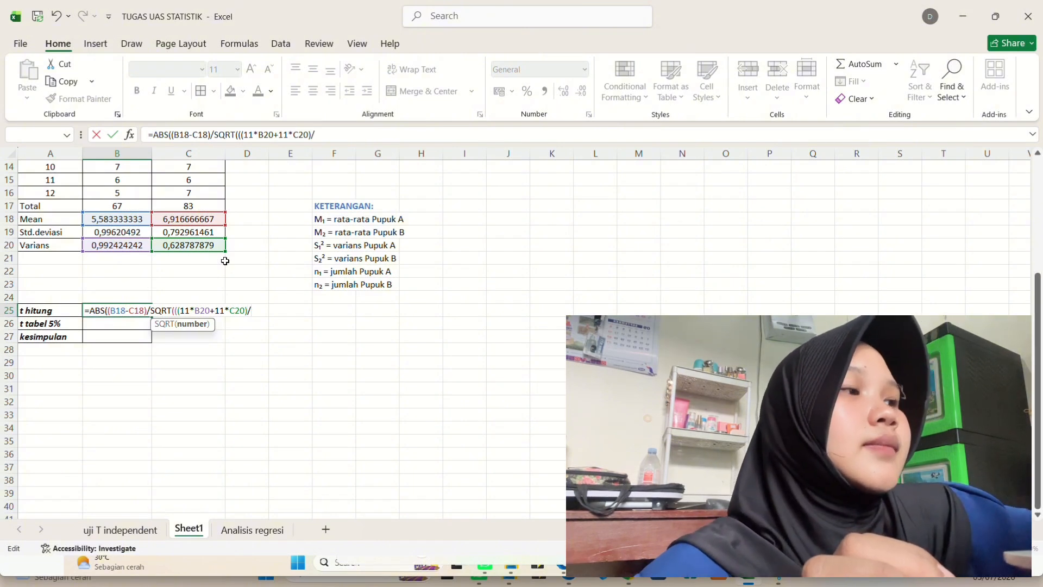
text(22)
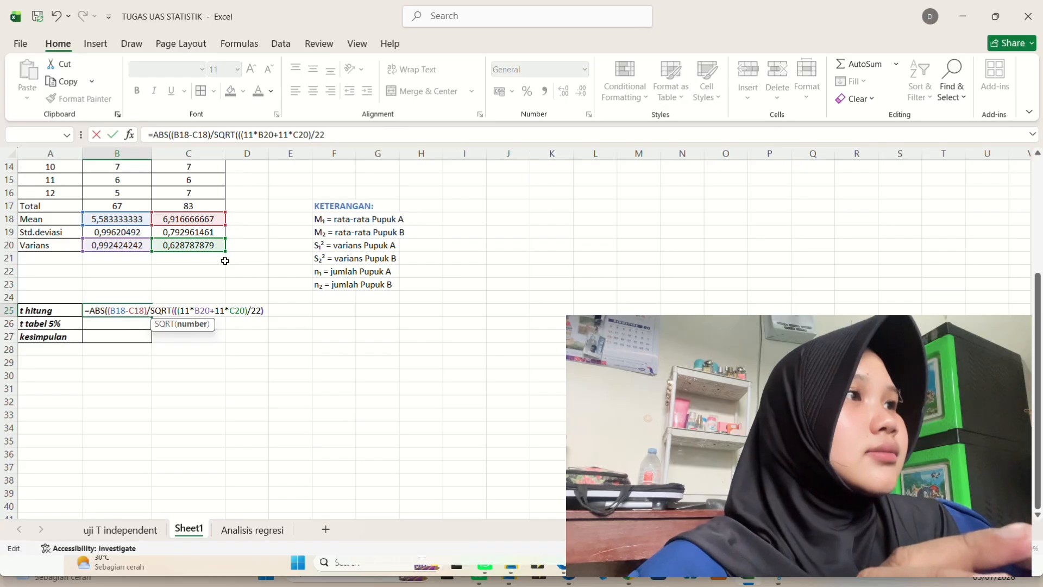
text()*)
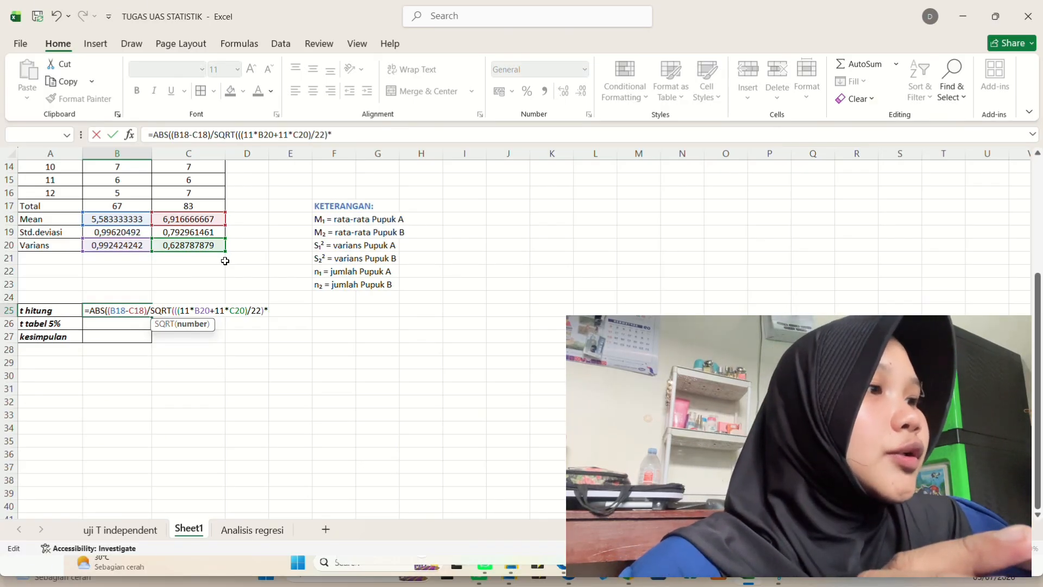
text(2/)
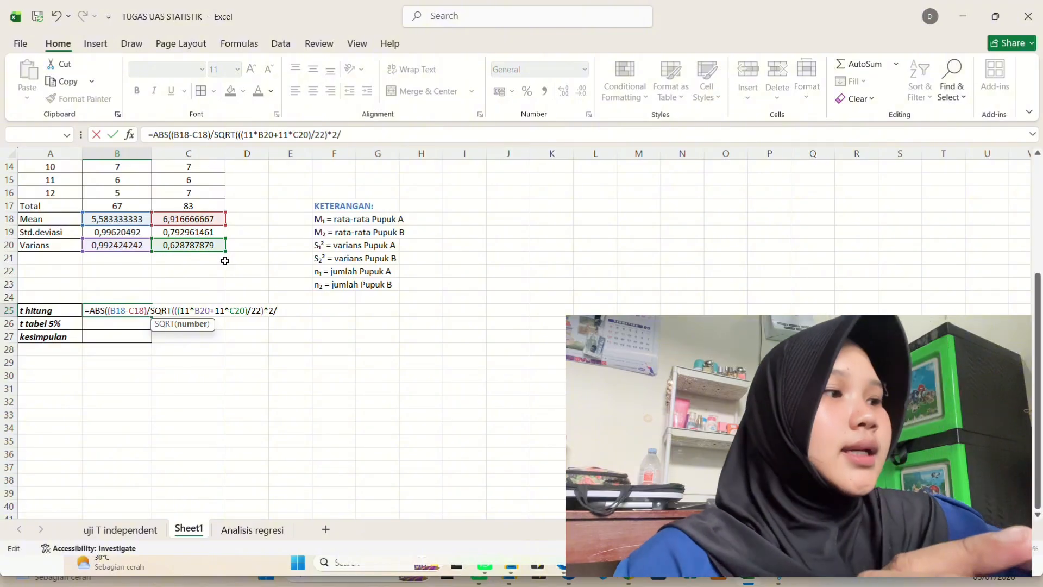
text(12)
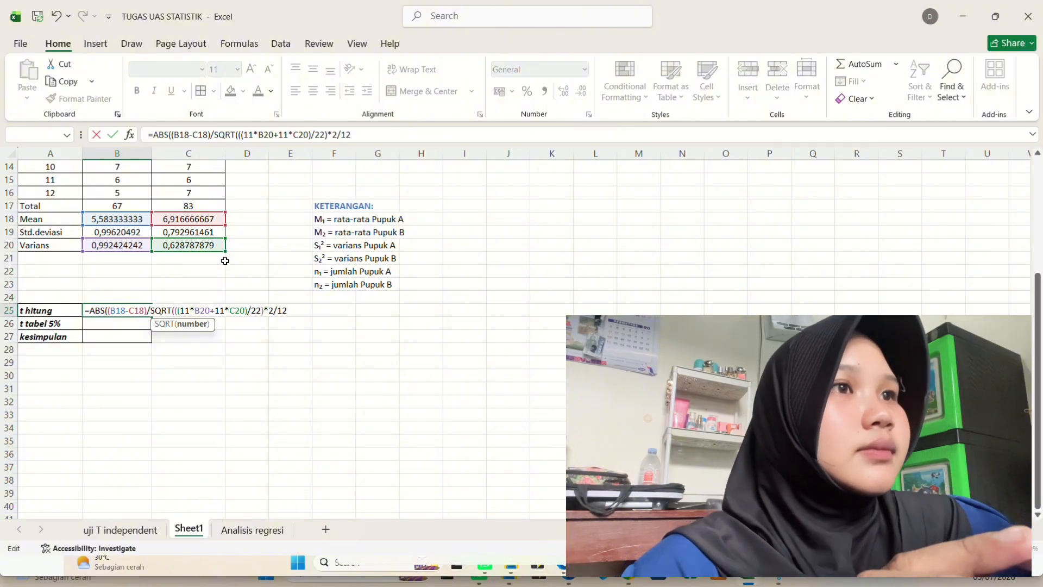
text())
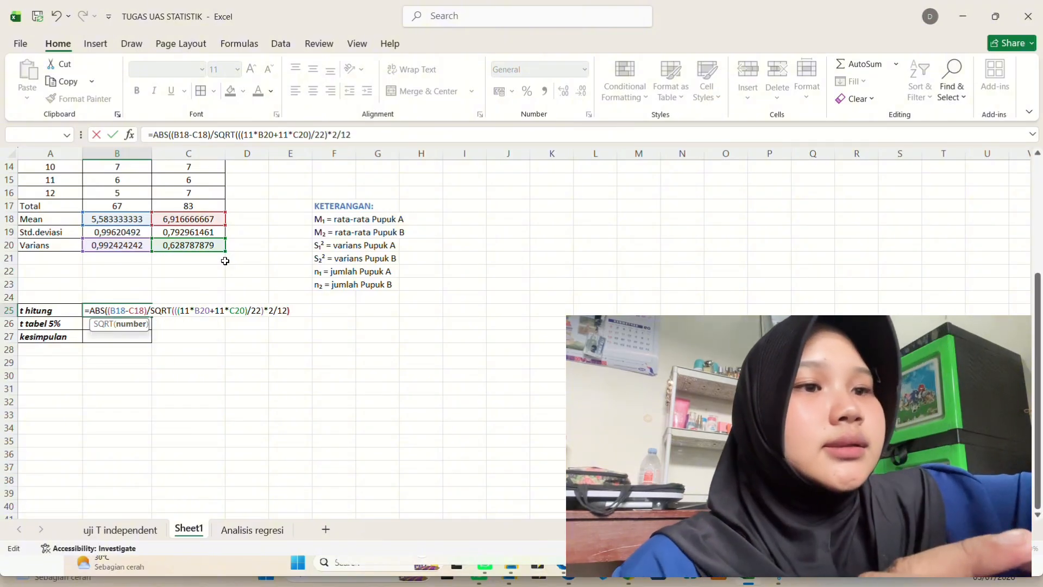
text())
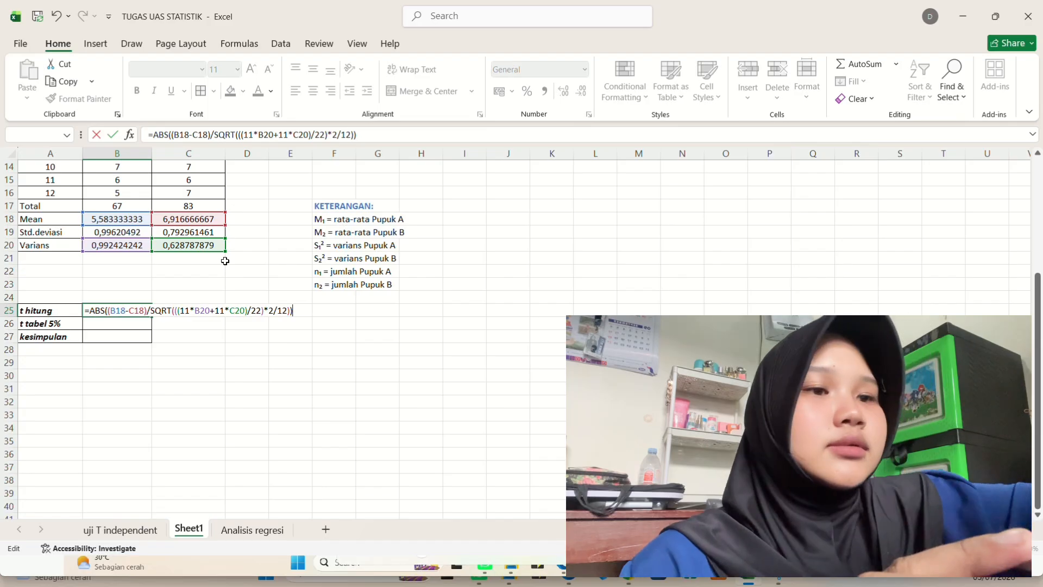
- Finish the t hitung formula with /22)*2/12)) and confirm it
key(Return)
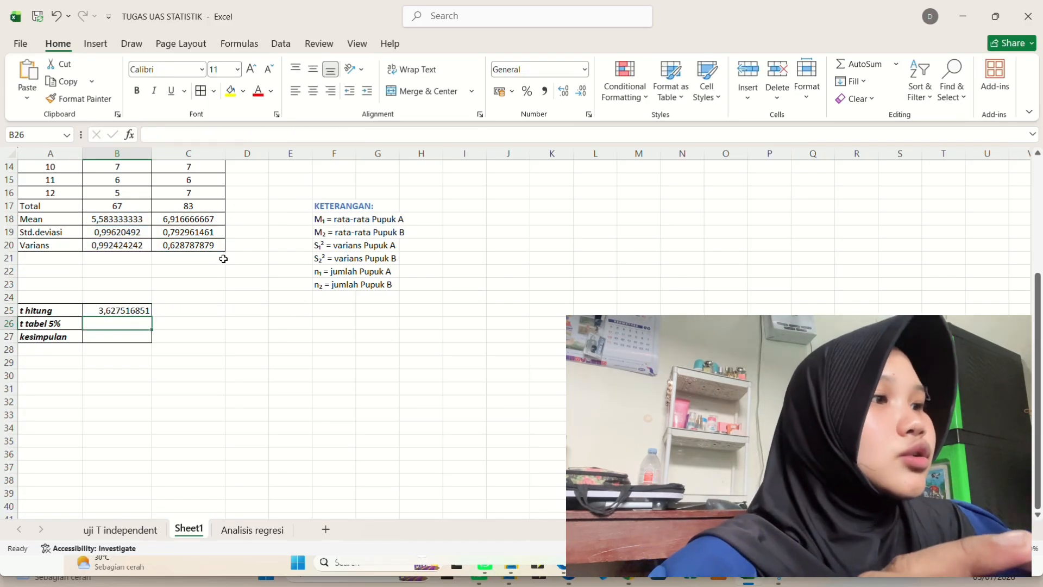
- Enter =TINV(0,05;22) in the t tabel 5% cell for the critical t value
double_click(125, 327)
text(=)
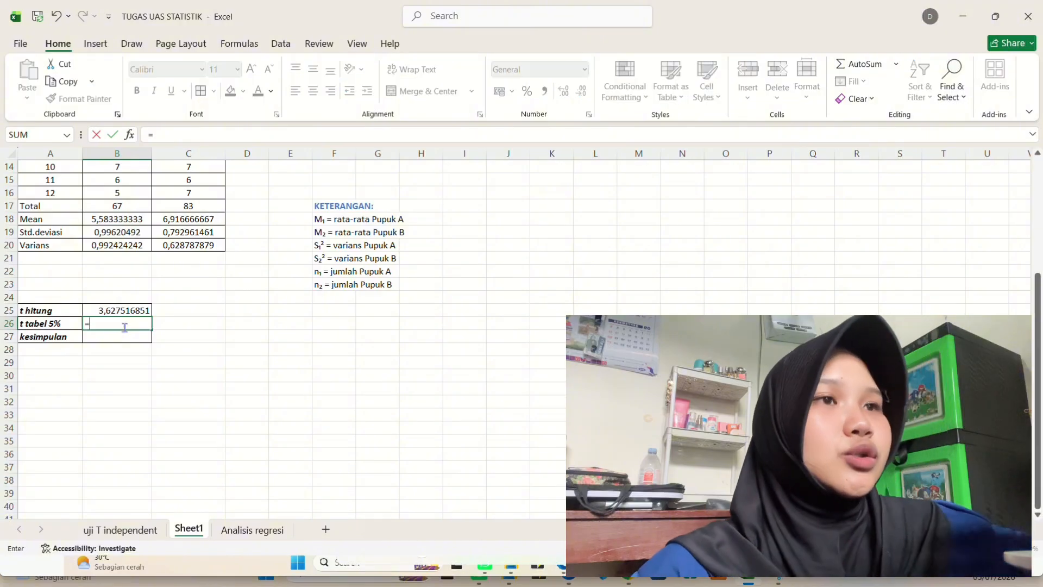
text(TI)
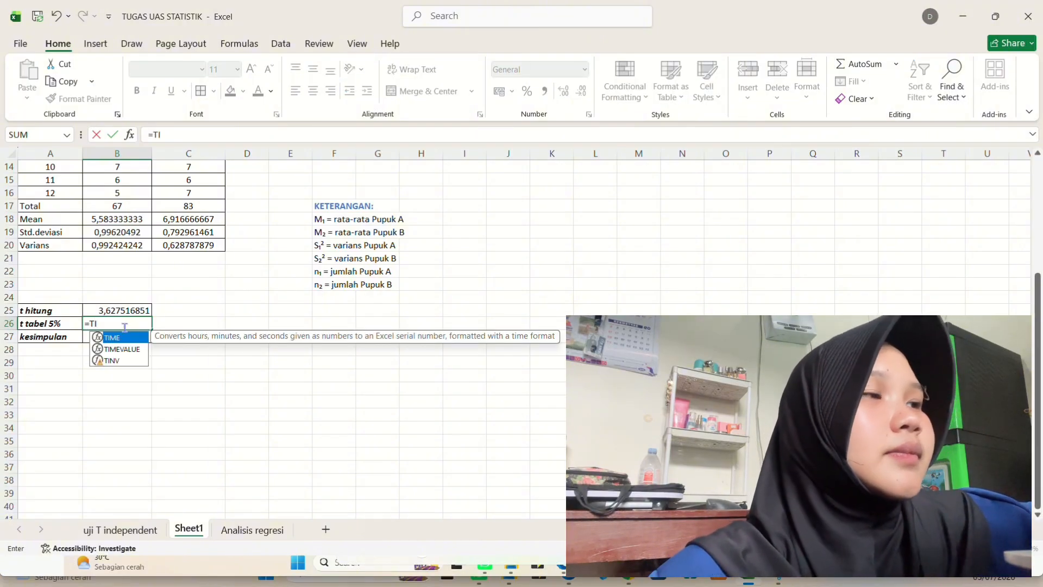
text(NV)
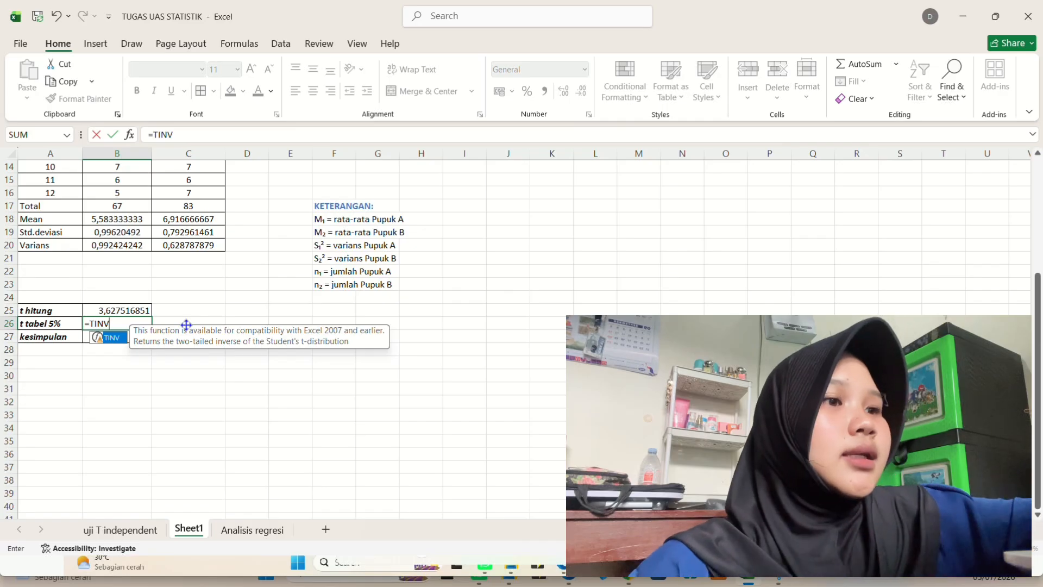
text(()
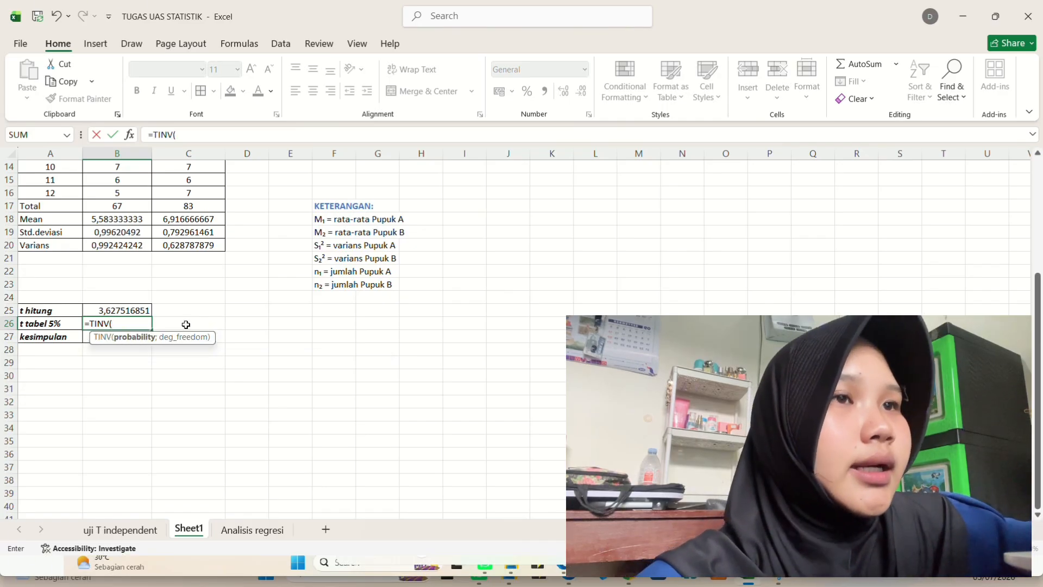
text(0)
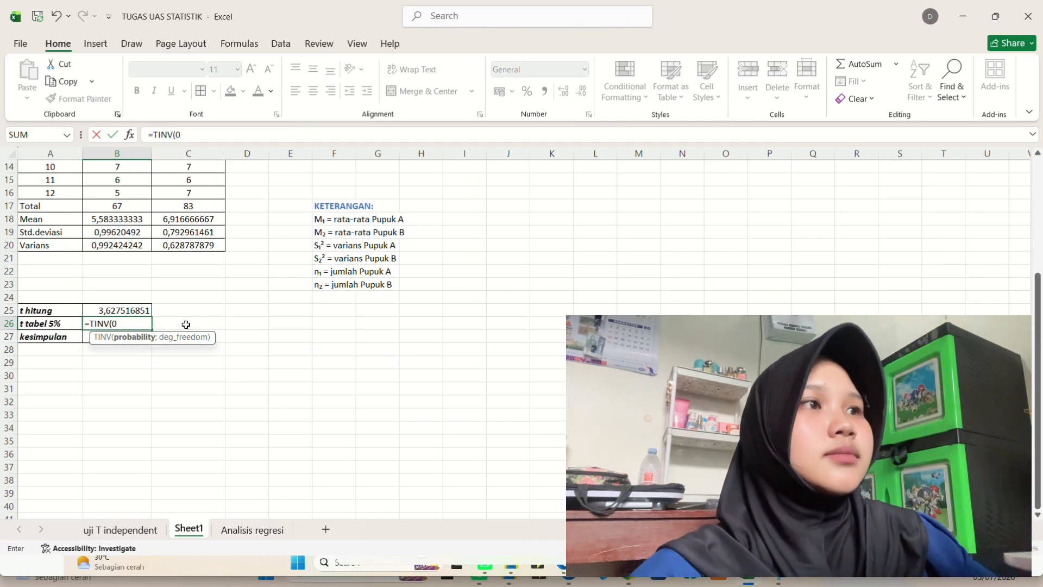
text(,)
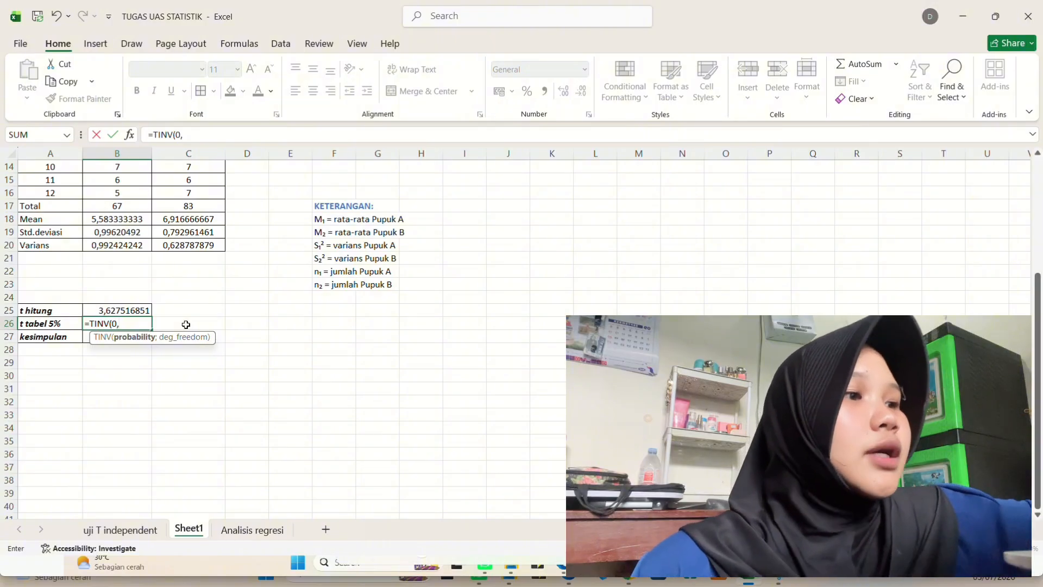
text(05)
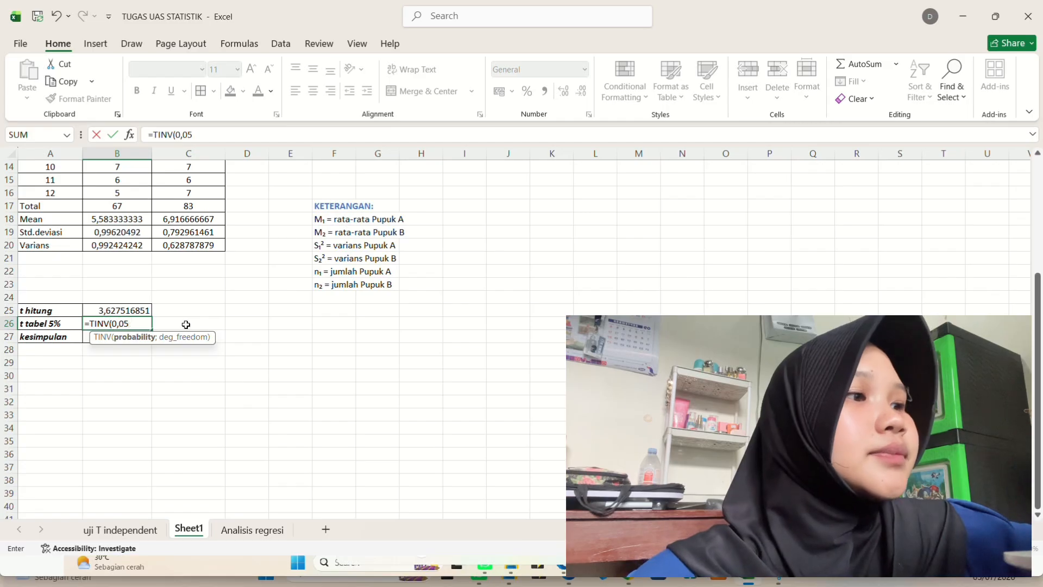
text(;)
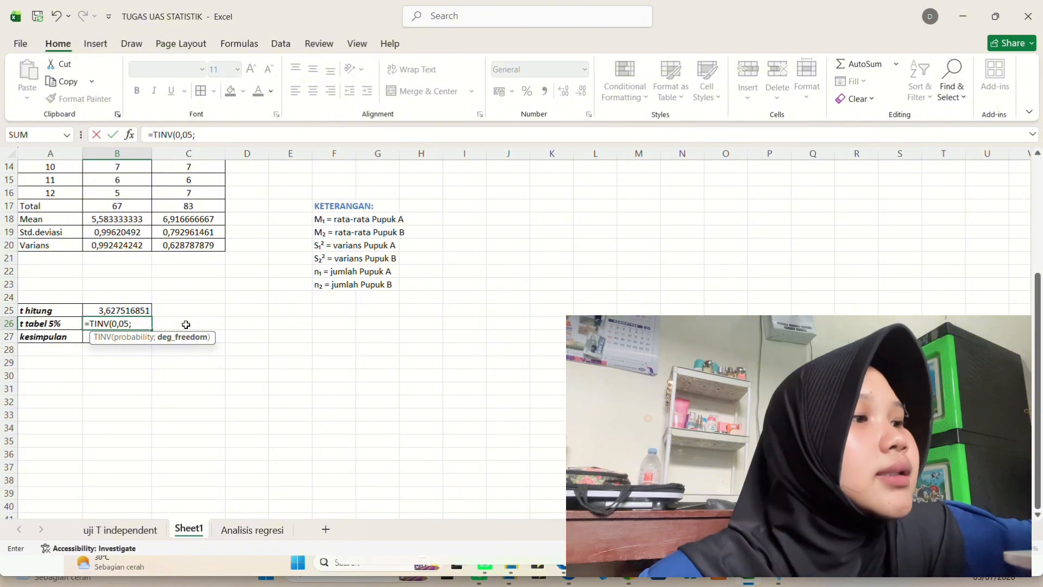
text(22)
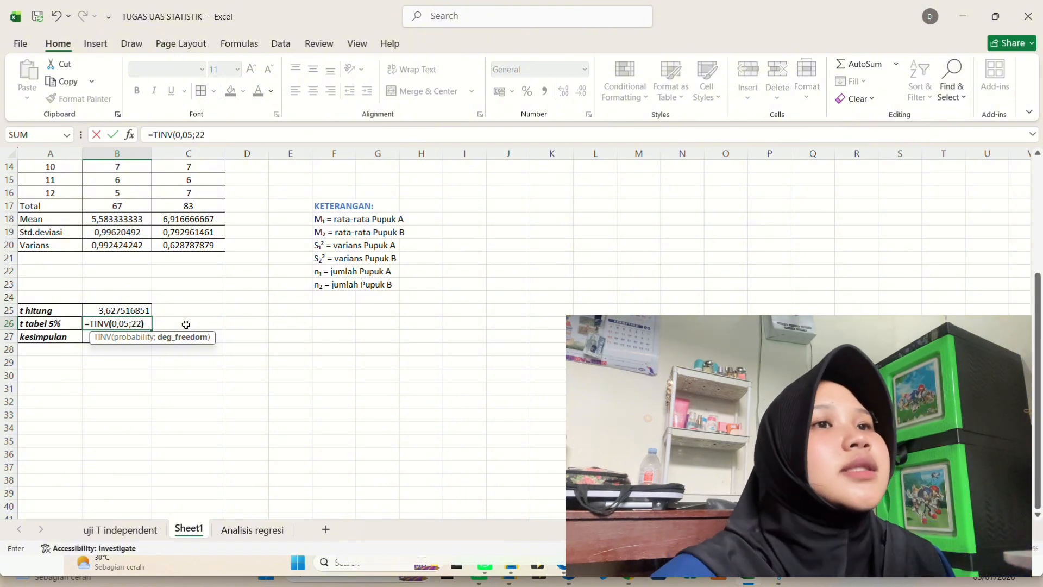
text())
key(Return)
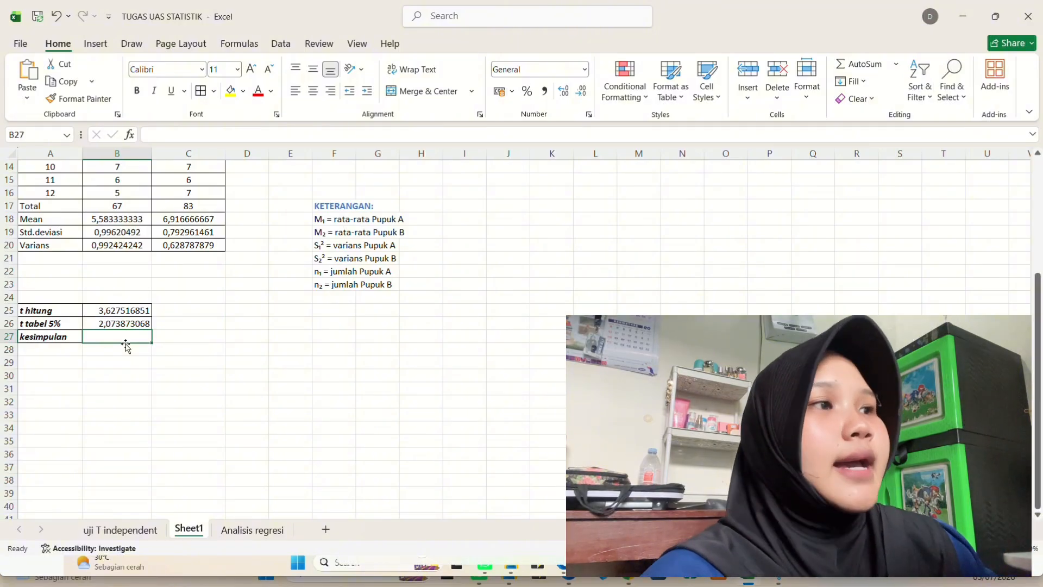
- Begin the kesimpulan formula as =IF(B25>=B26; comparing t hitung against t tabel 5%
text(=IF)
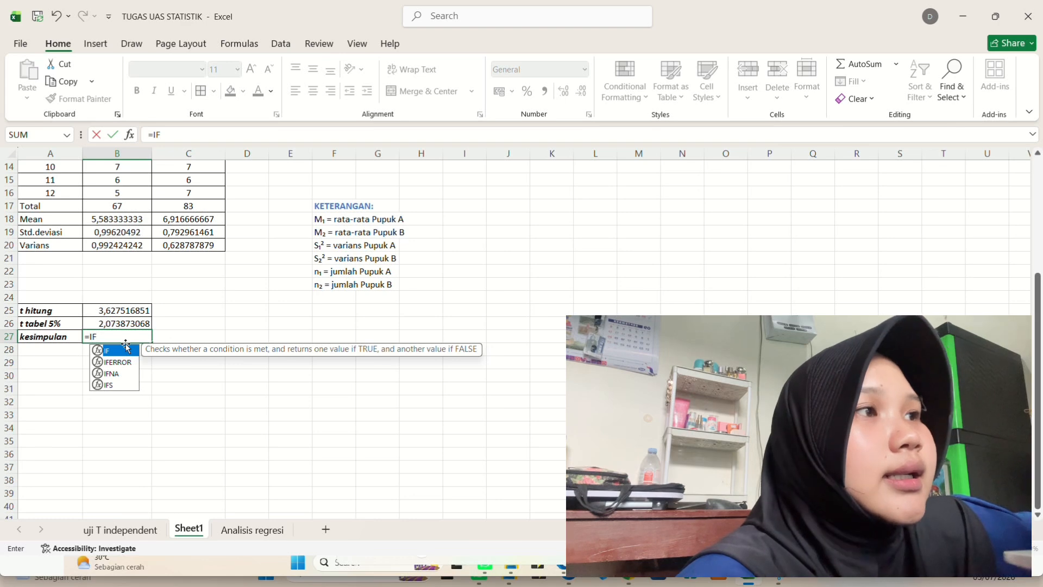
text(()
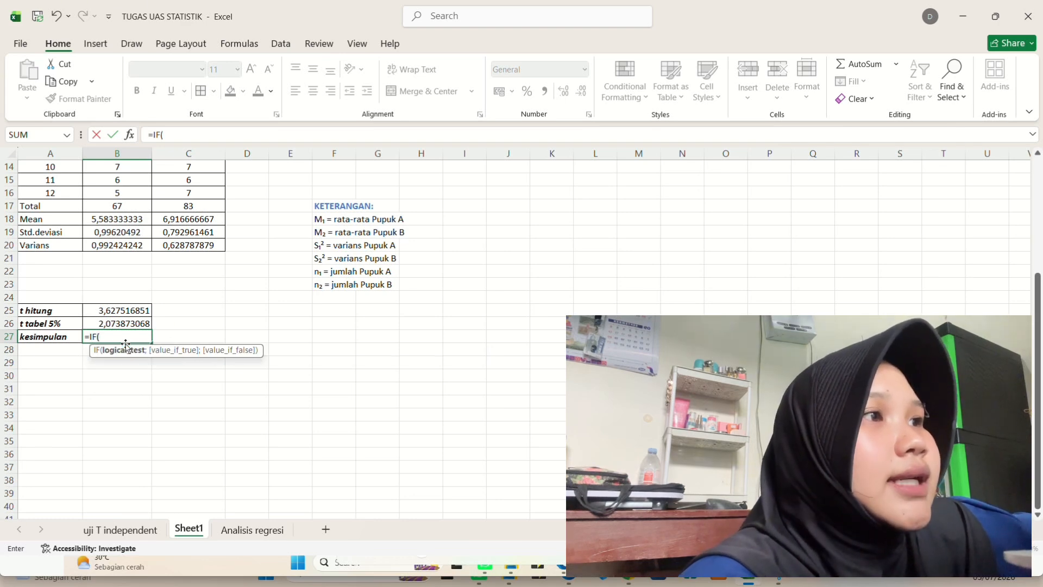
text(B25)
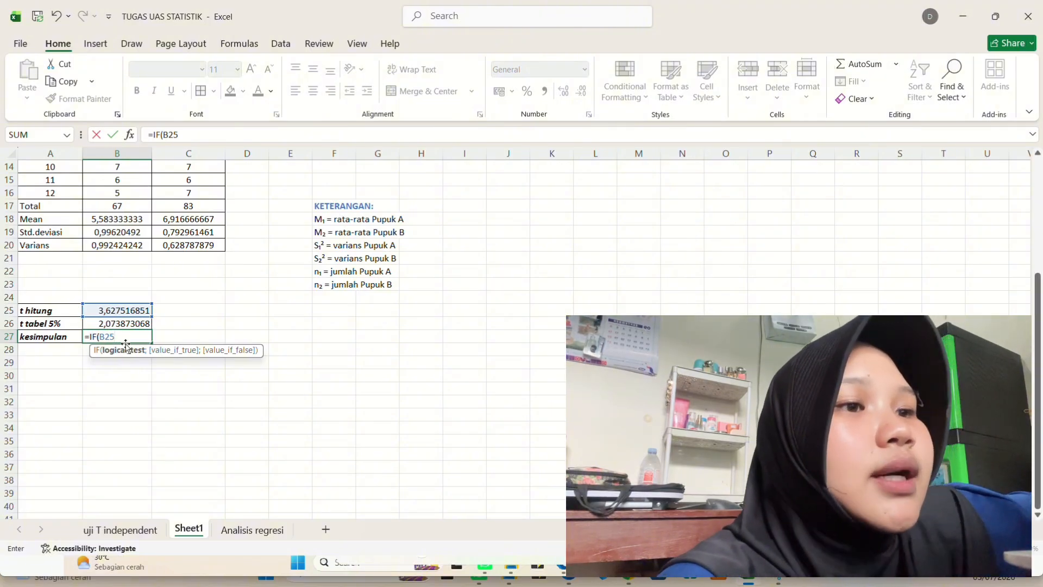
text(>)
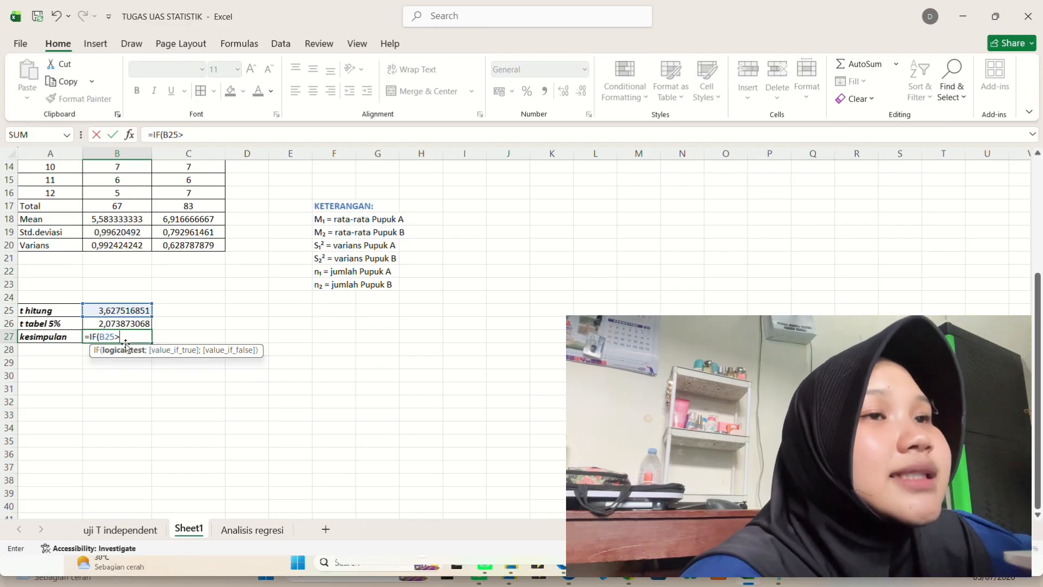
text(=)
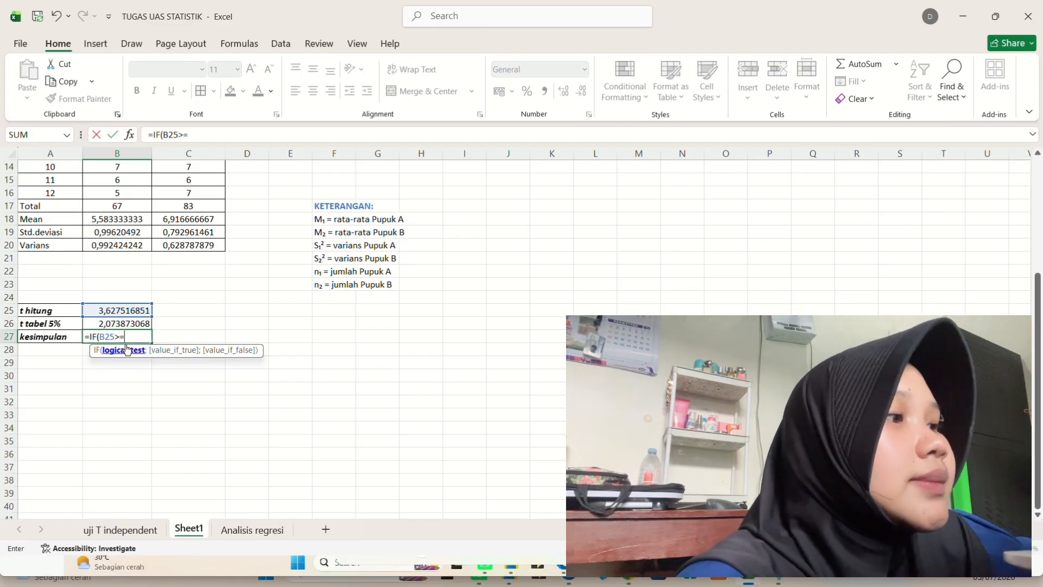
click(126, 324)
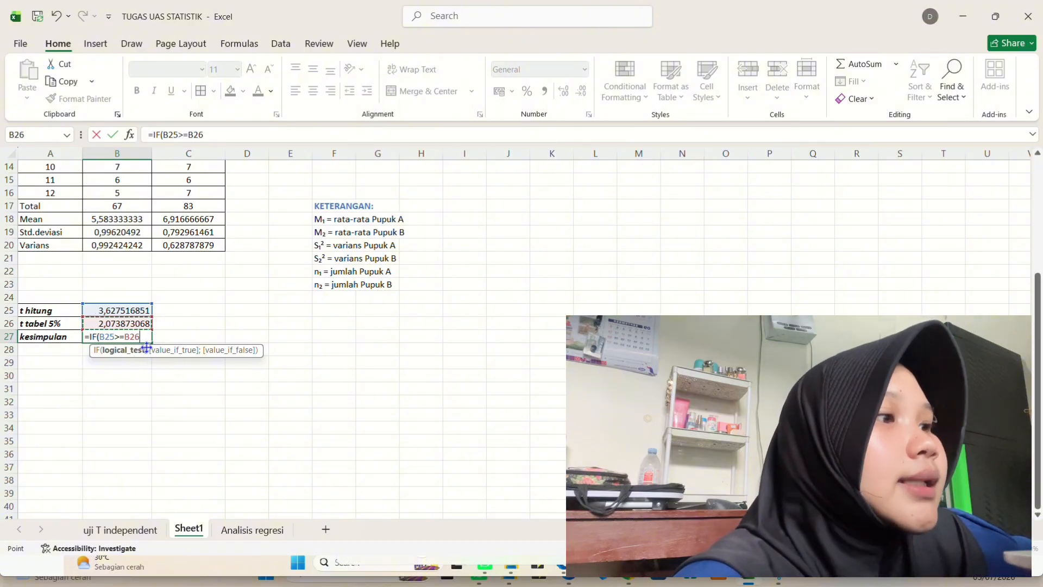
text(;)
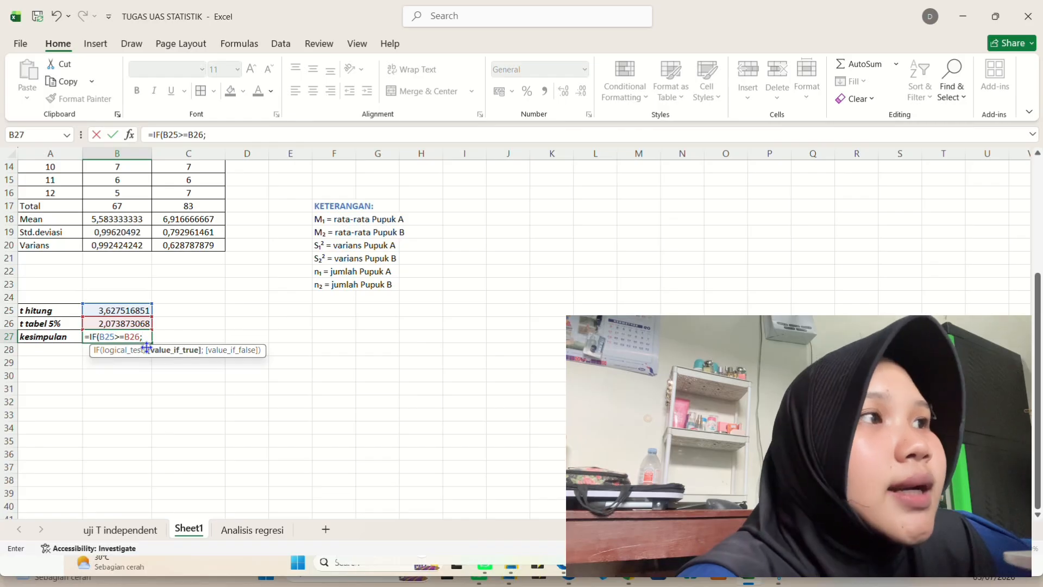
text(H0)
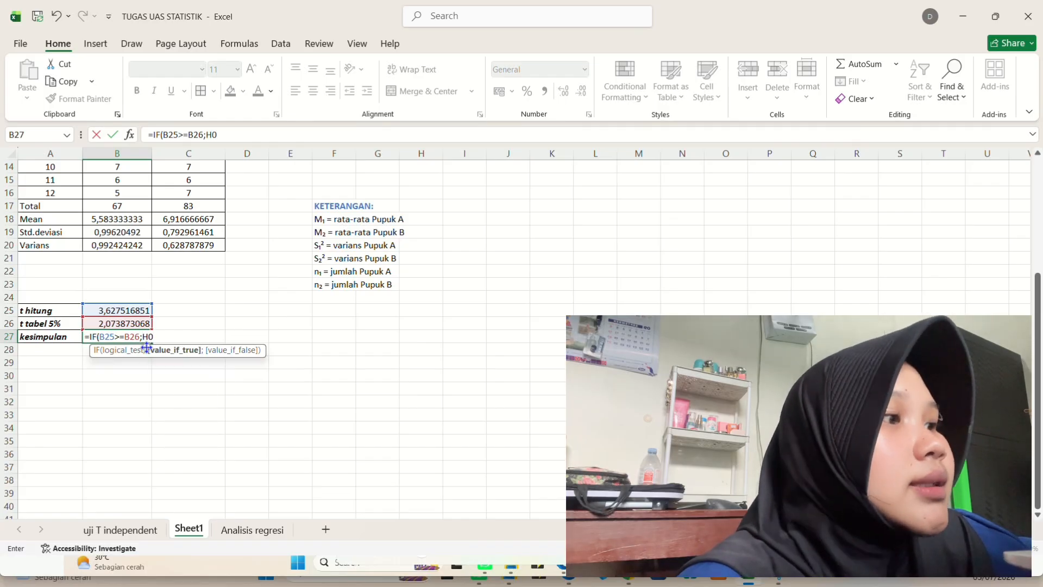
key(BackSpace)
key(BackSpace)
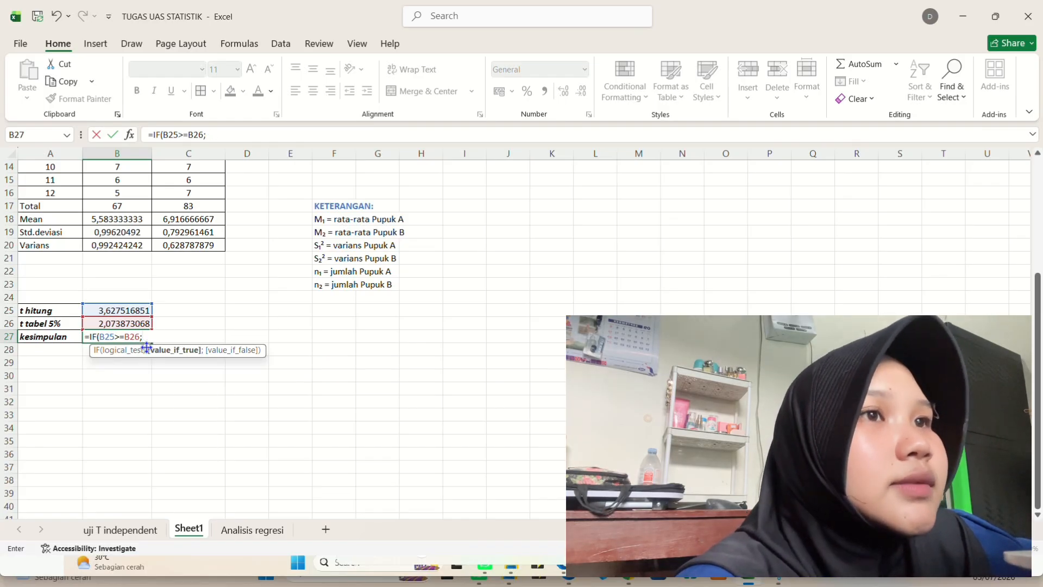
- Add "H0 DITOLAK"; as the IF formula's result when the condition is true
text(")
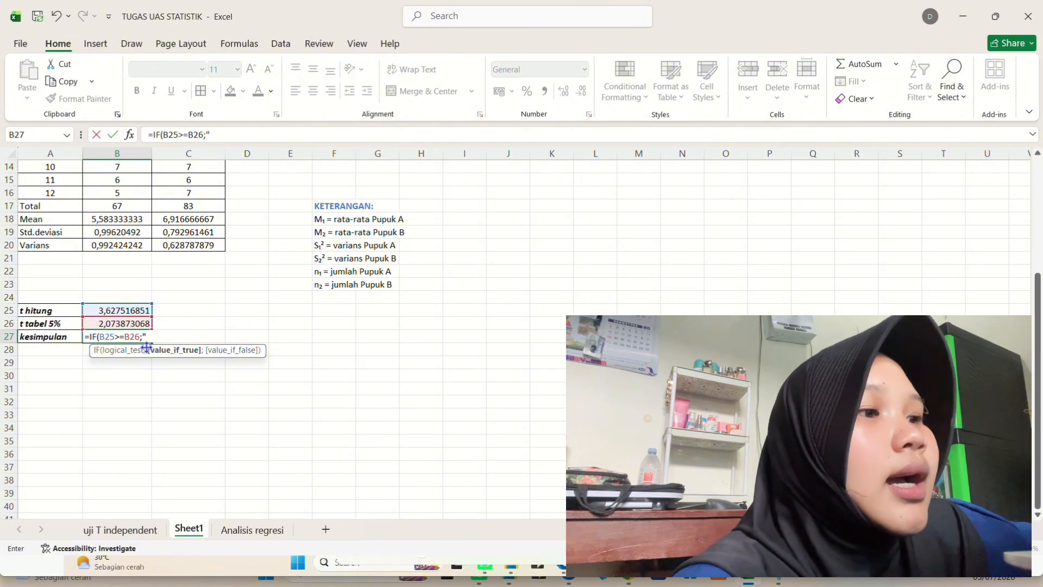
text(H)
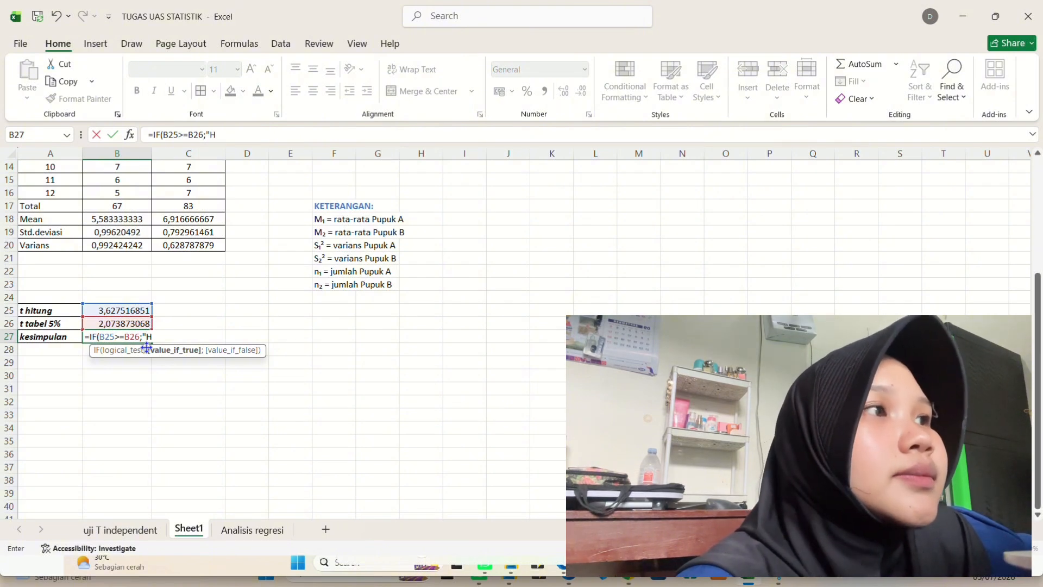
text(0 D)
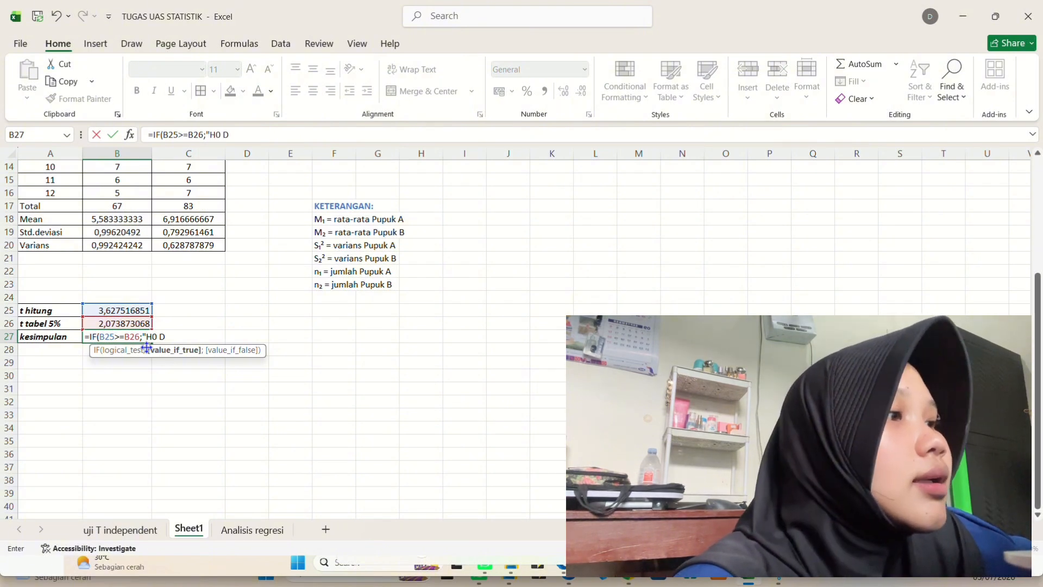
text(ITOLA)
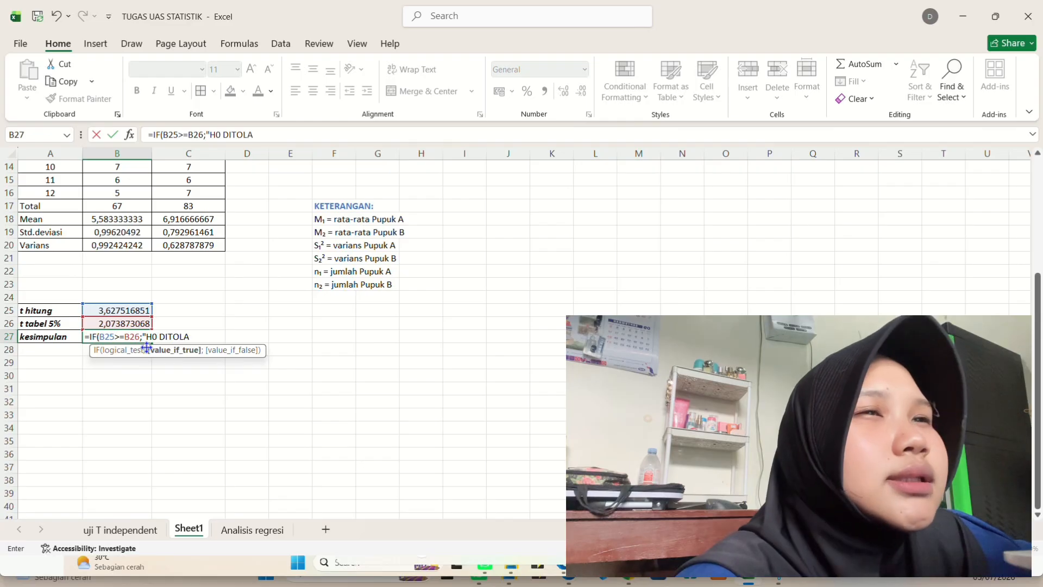
text(K)
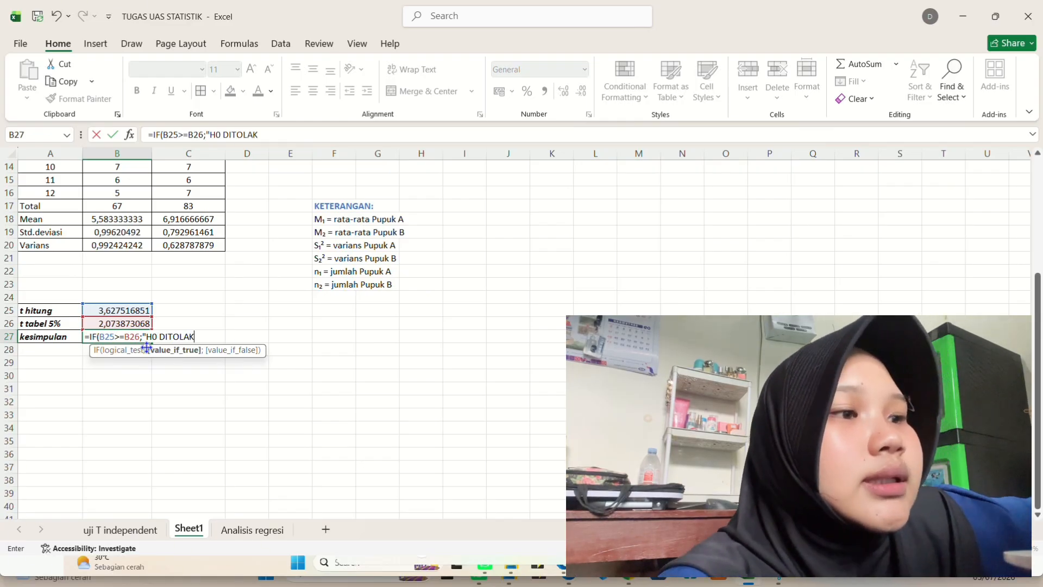
text(";)
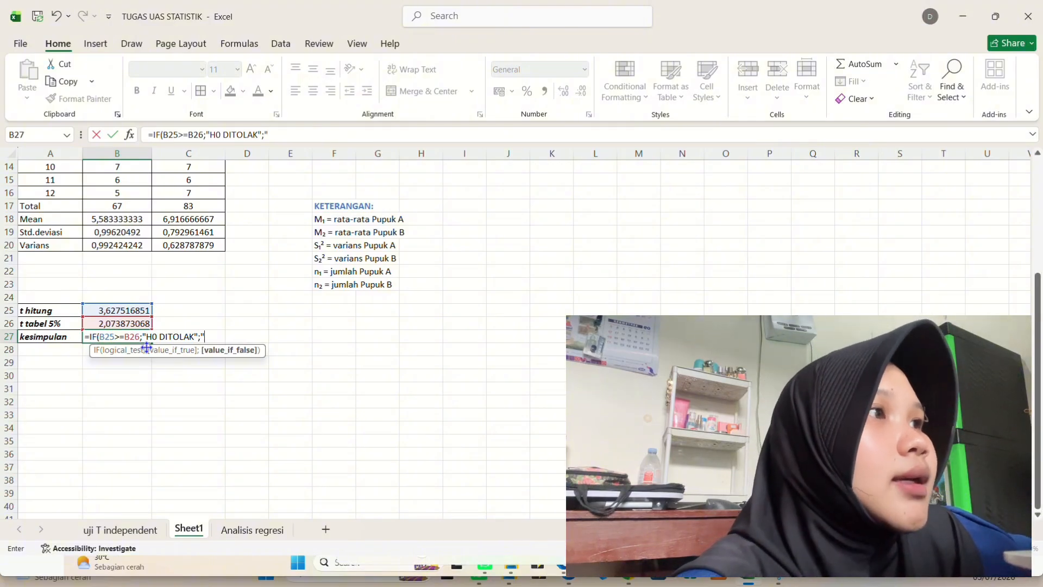
text("H)
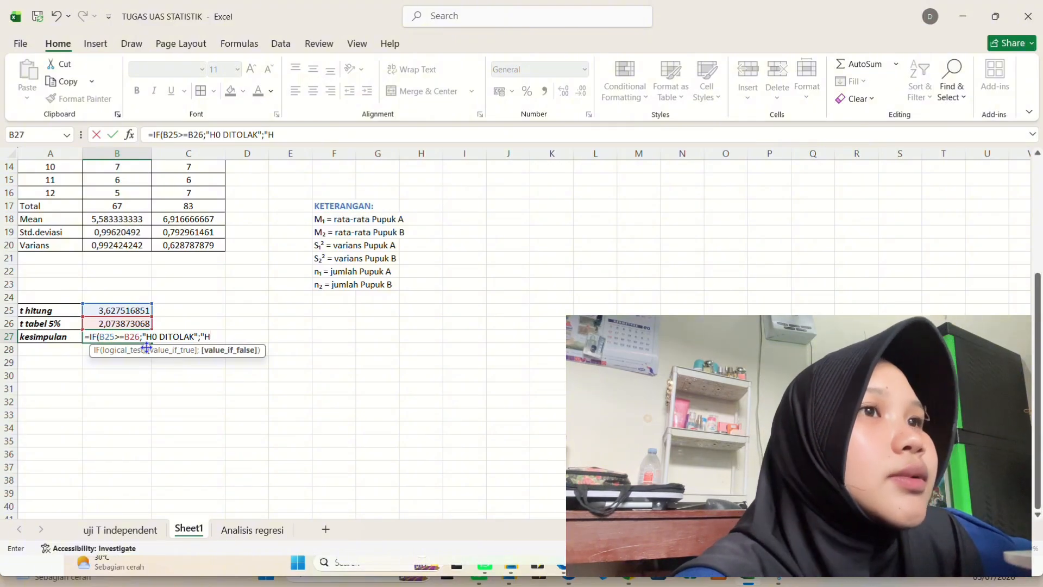
text(0)
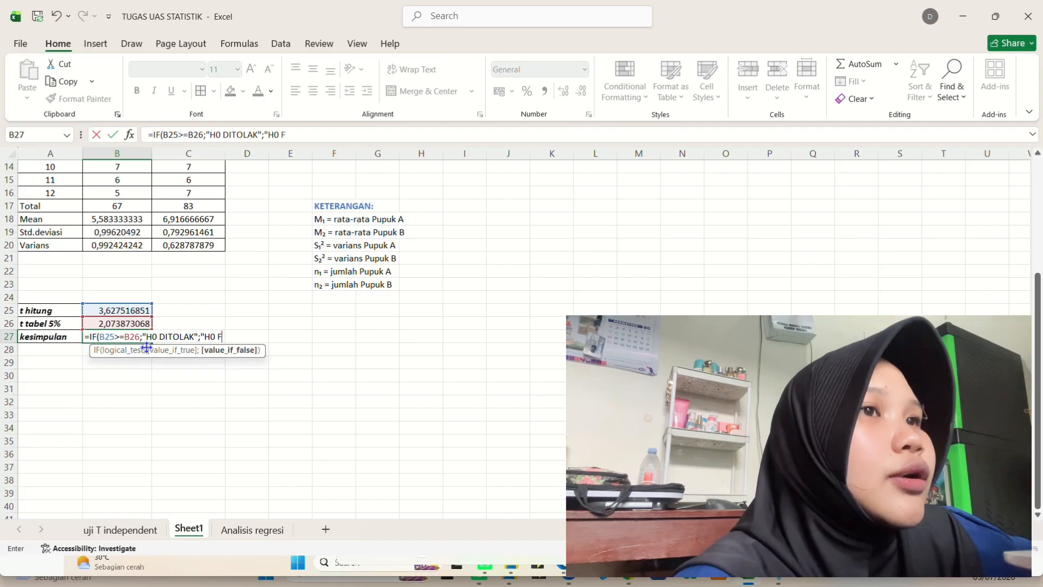
text( DI)
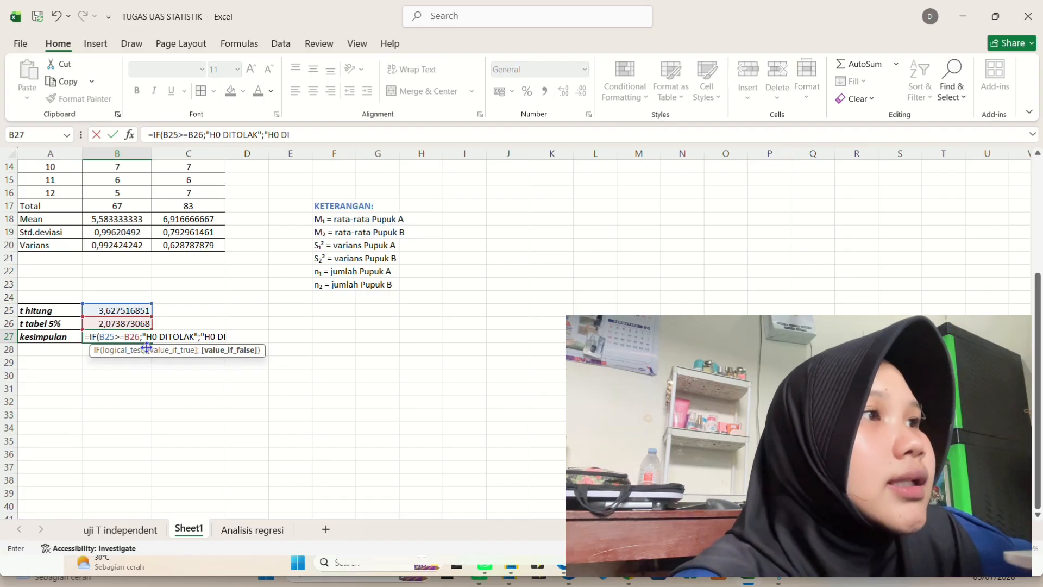
text(TERIMA)
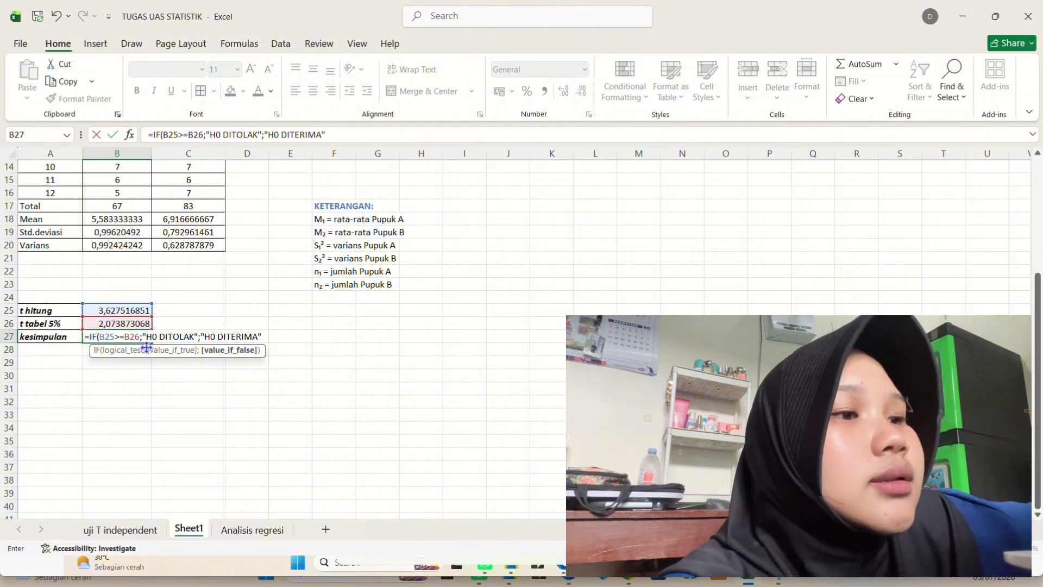
- Finish the IF formula with "H0 DITERIMA") as the false result and confirm it
text("))
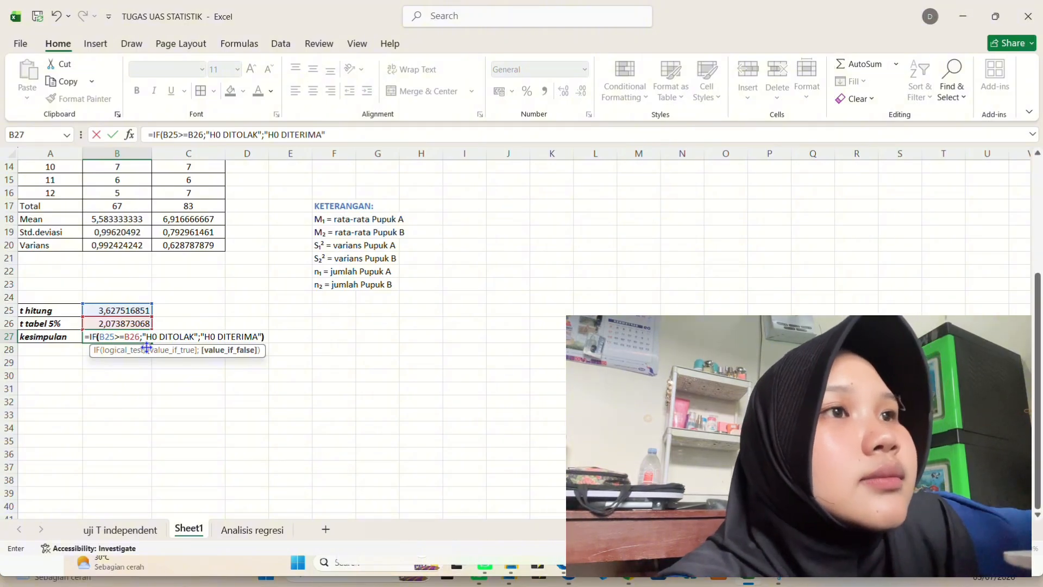
key(Return)
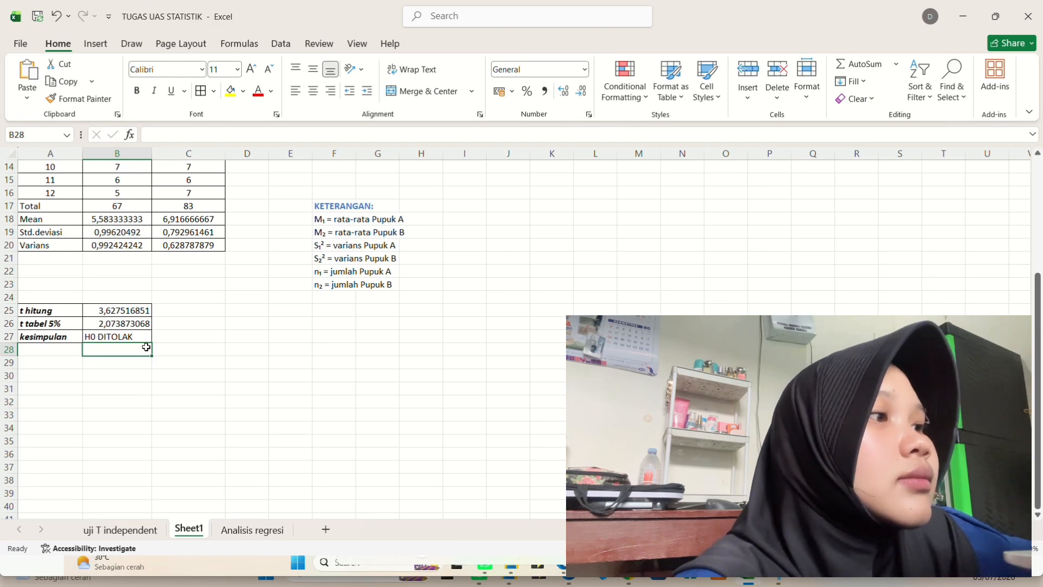
- Review the whole worksheet and inspect the formula in the t hitung cell
scroll(179, 321, up, 5)
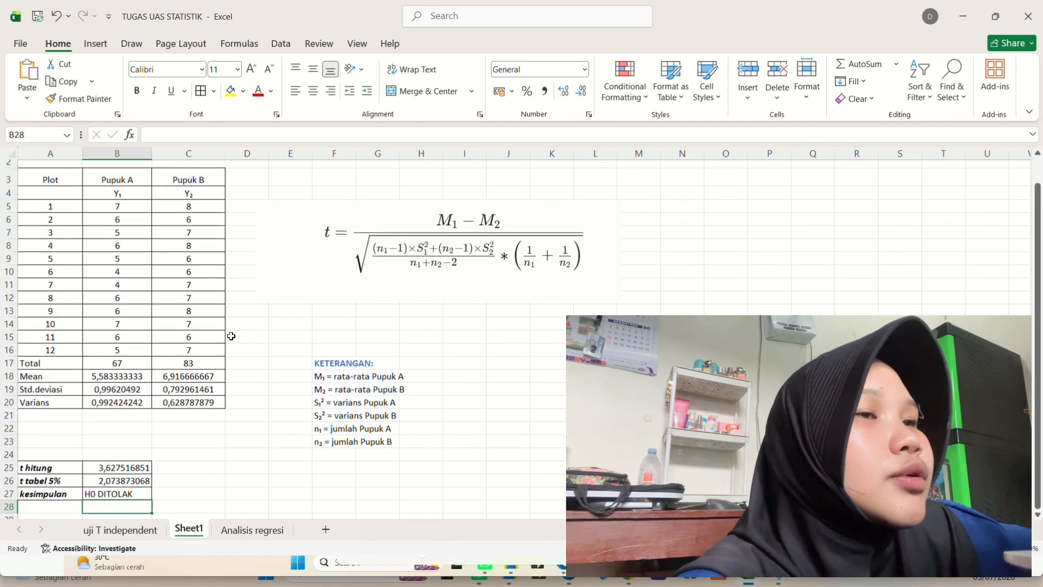
scroll(231, 336, down, 1)
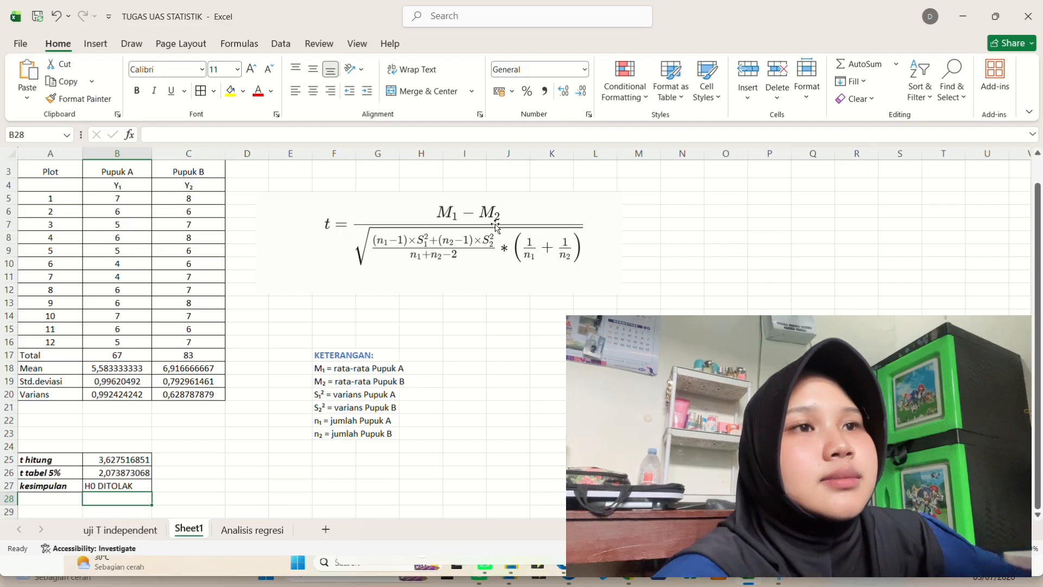
scroll(402, 386, down, 1)
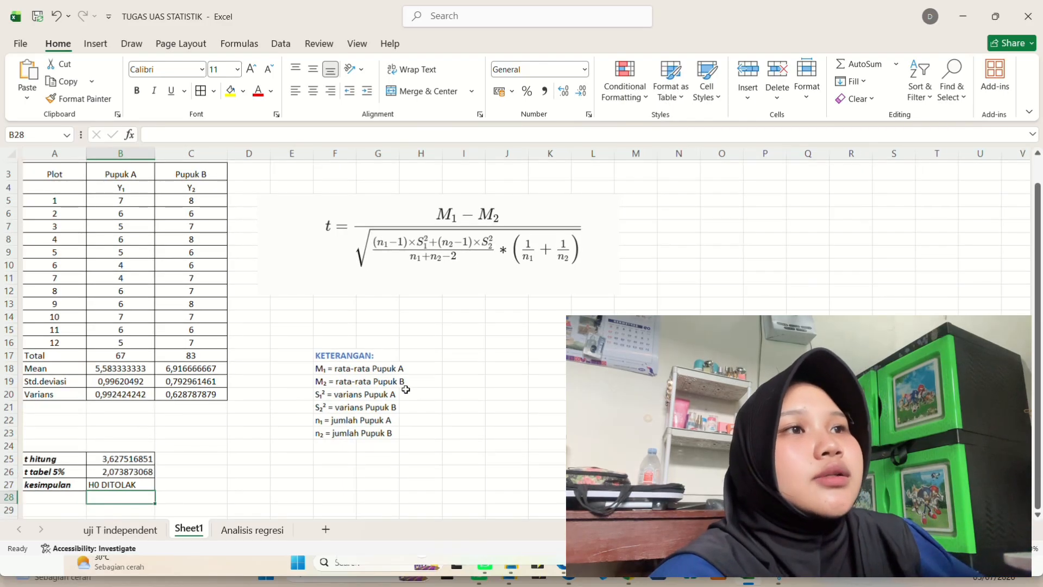
scroll(405, 389, down, 1)
scroll(406, 389, down, 1)
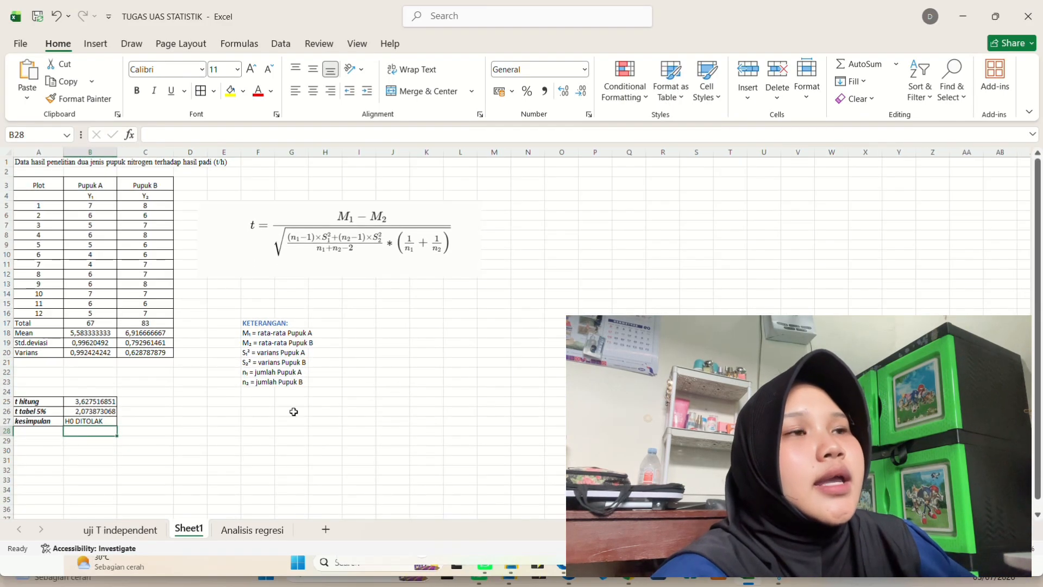
click(100, 401)
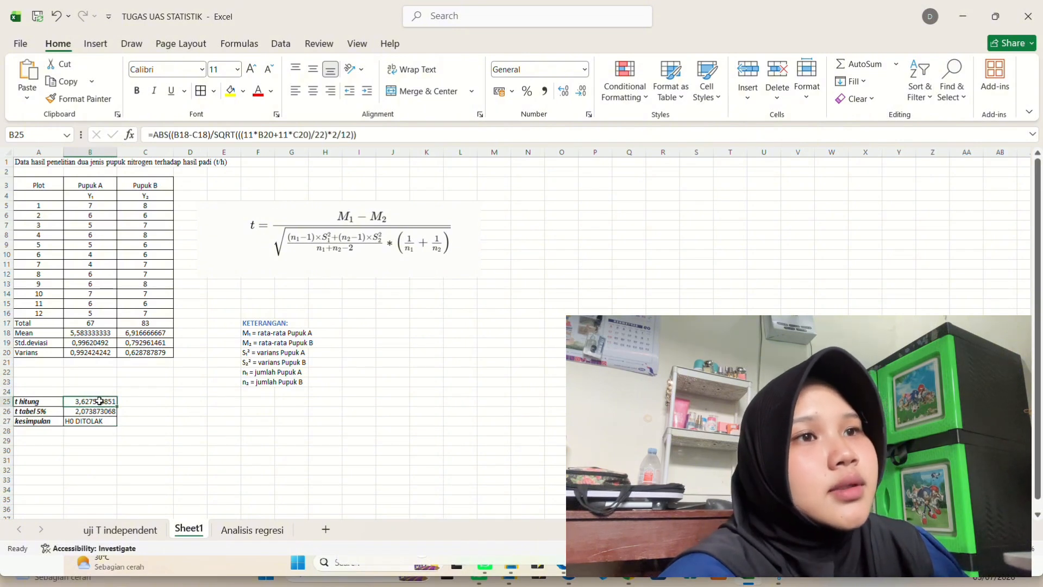